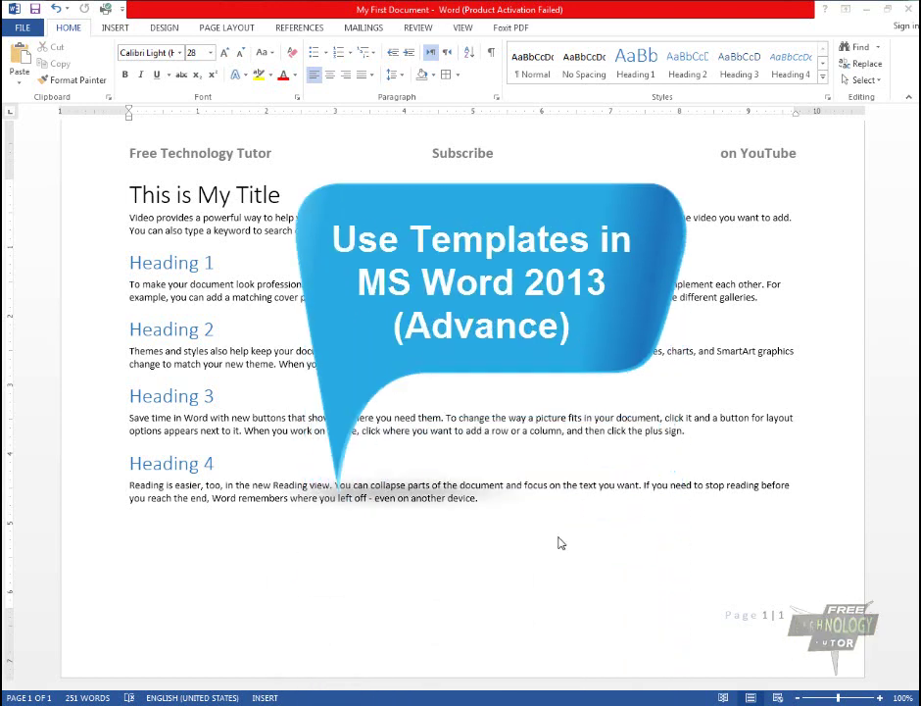
Step: Show and hide the Styles list, then put the cursor on the empty line below the text
{"action": "left_click", "coordinate": [828, 97]}
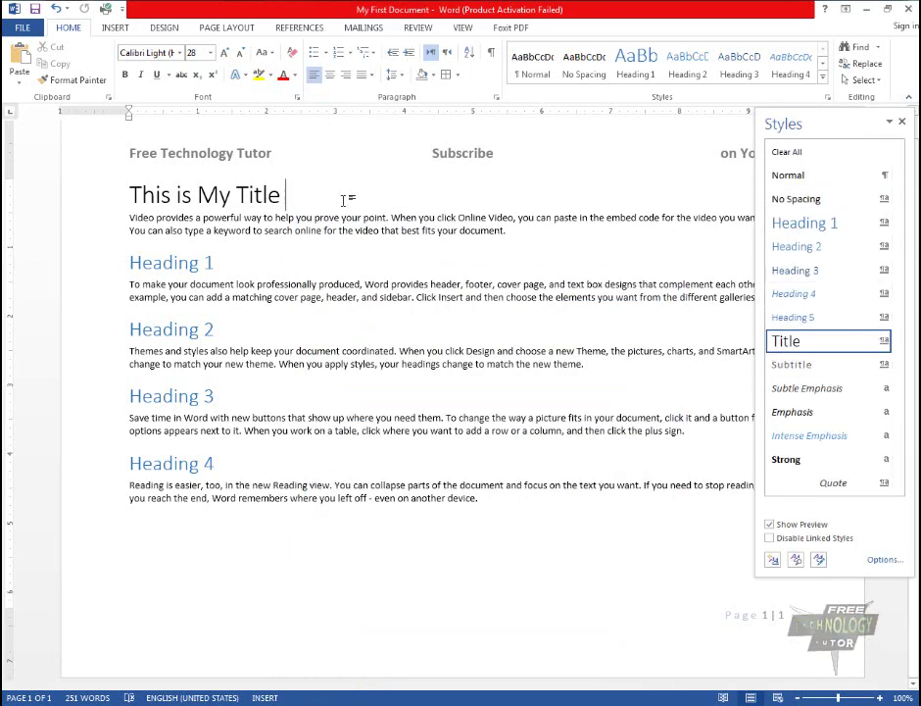
{"action": "left_click", "coordinate": [902, 121]}
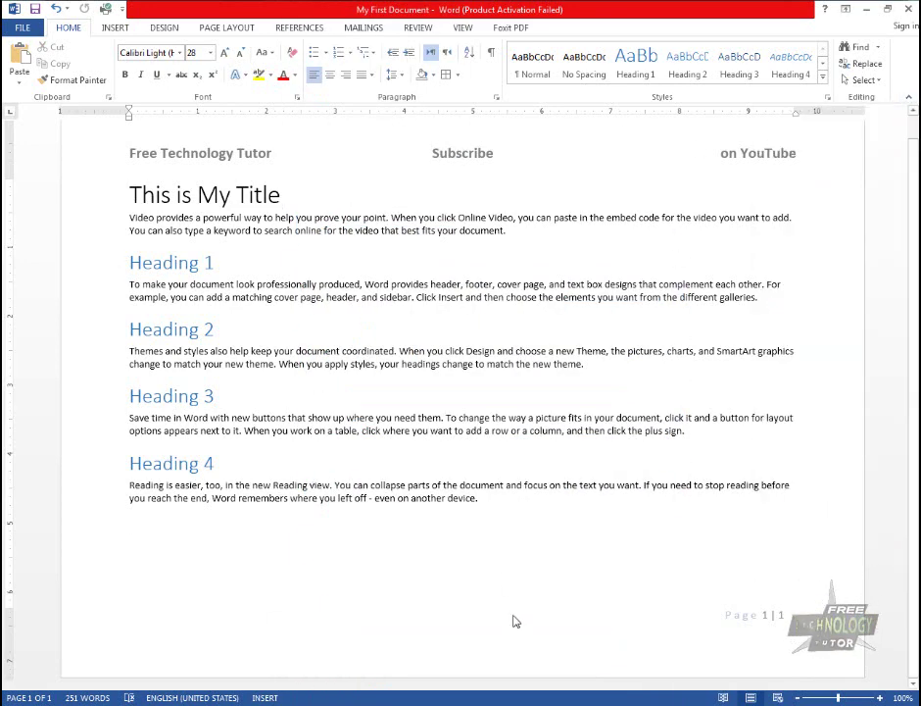
{"action": "left_click", "coordinate": [456, 545]}
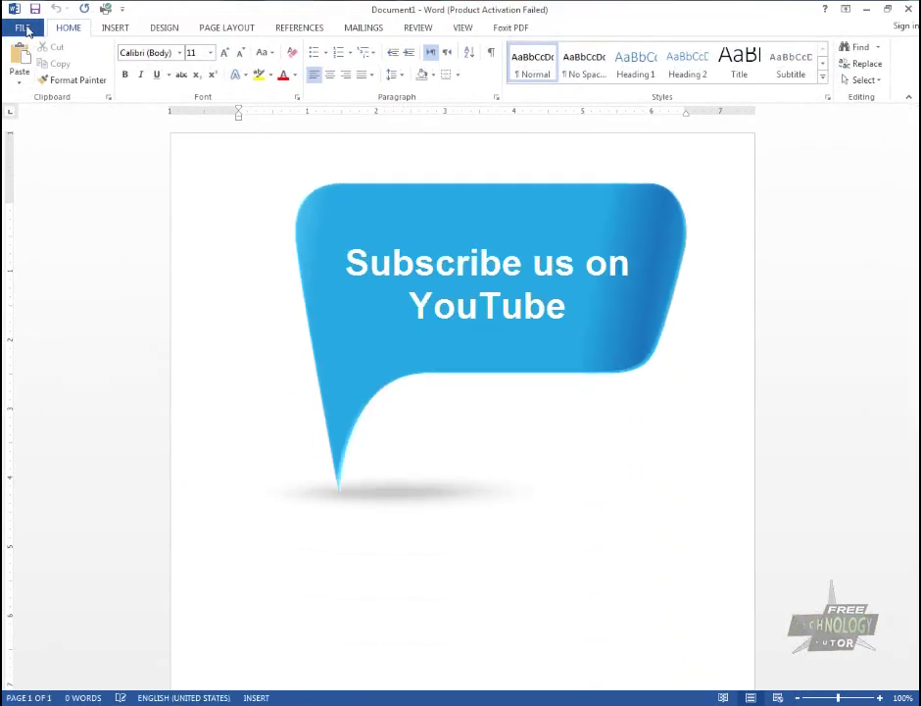
Step: Browse File > New templates from Blank document down to Word 2010 look, then back up
{"action": "left_click", "coordinate": [23, 27]}
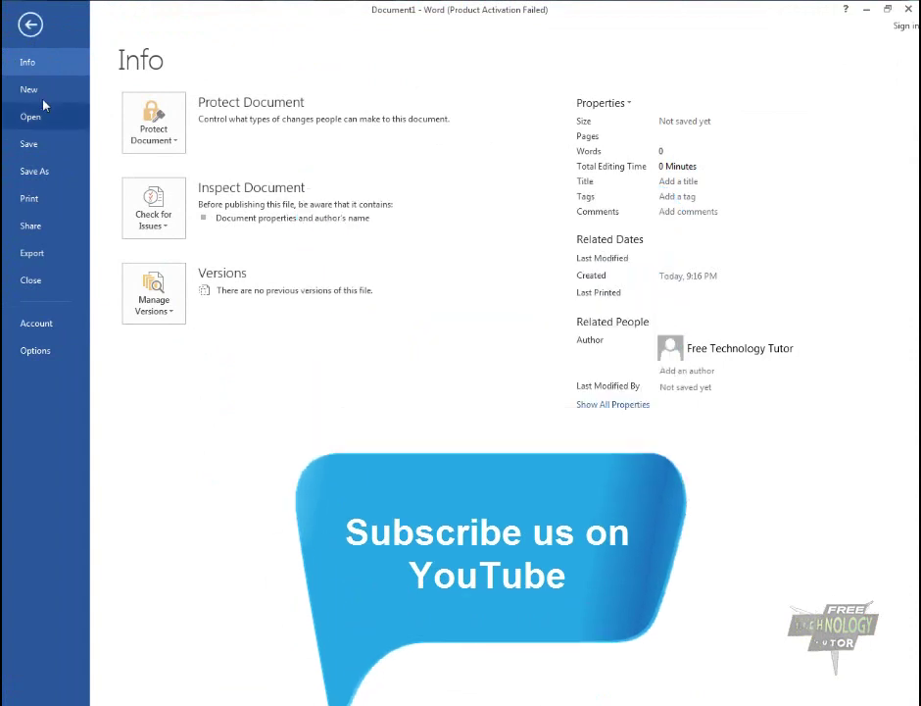
{"action": "left_click", "coordinate": [46, 98]}
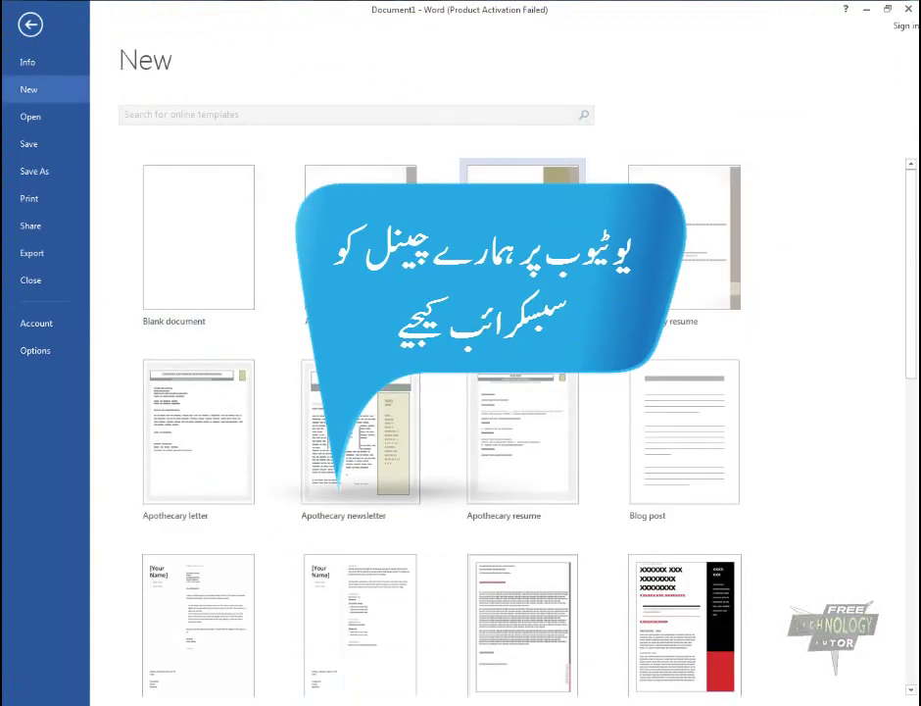
{"action": "scroll", "coordinate": [826, 307], "scroll_direction": "down", "scroll_amount": 1}
{"action": "scroll", "coordinate": [826, 310], "scroll_direction": "down", "scroll_amount": 2}
{"action": "scroll", "coordinate": [826, 314], "scroll_direction": "down", "scroll_amount": 2}
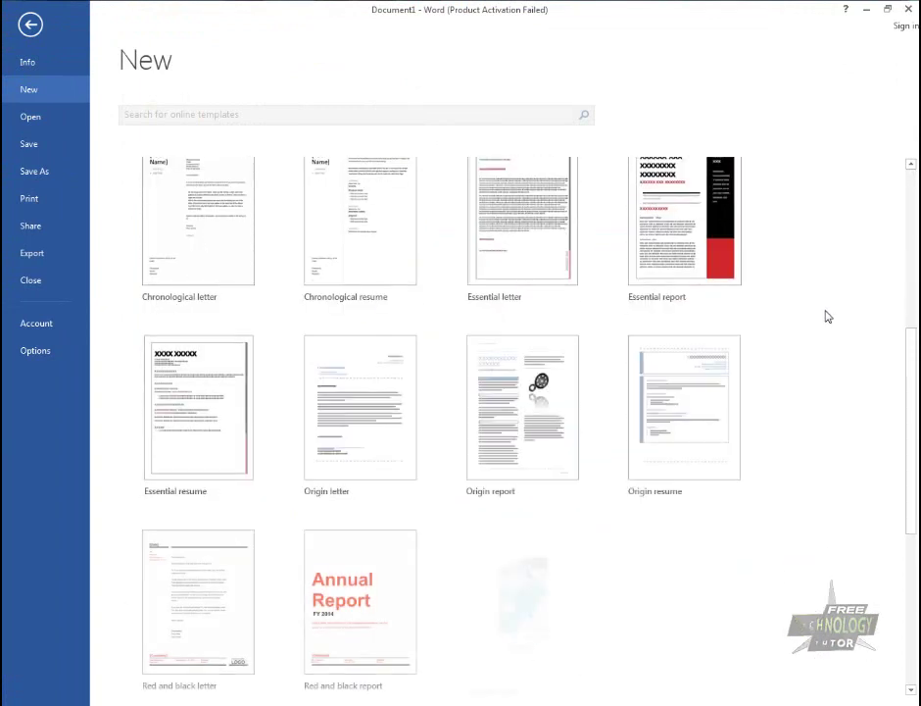
{"action": "scroll", "coordinate": [826, 316], "scroll_direction": "down", "scroll_amount": 2}
{"action": "scroll", "coordinate": [826, 317], "scroll_direction": "down", "scroll_amount": 1}
{"action": "scroll", "coordinate": [826, 317], "scroll_direction": "down", "scroll_amount": 1}
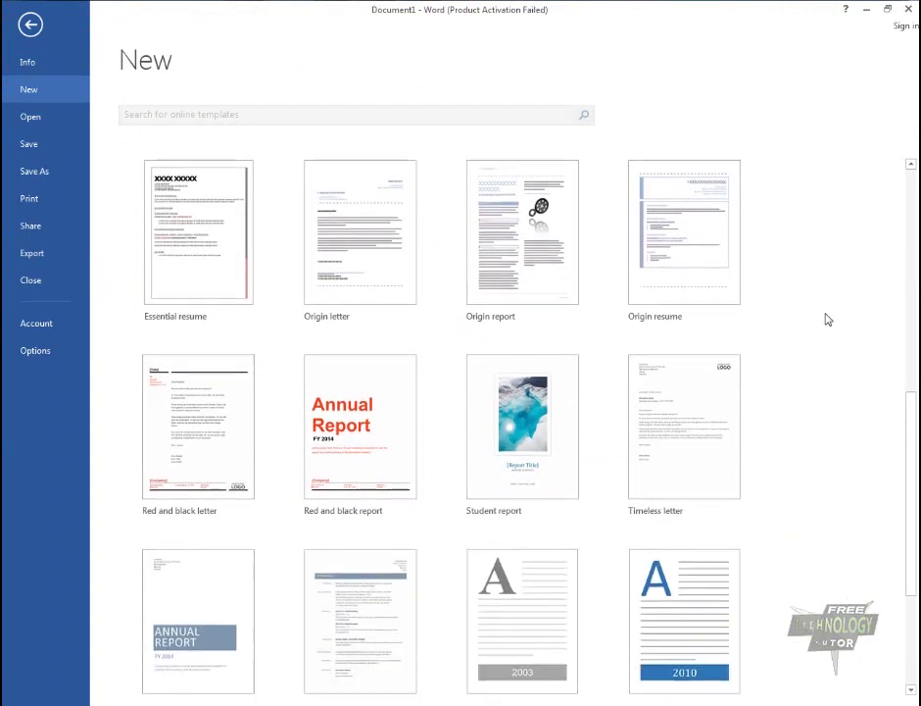
{"action": "scroll", "coordinate": [826, 319], "scroll_direction": "down", "scroll_amount": 2}
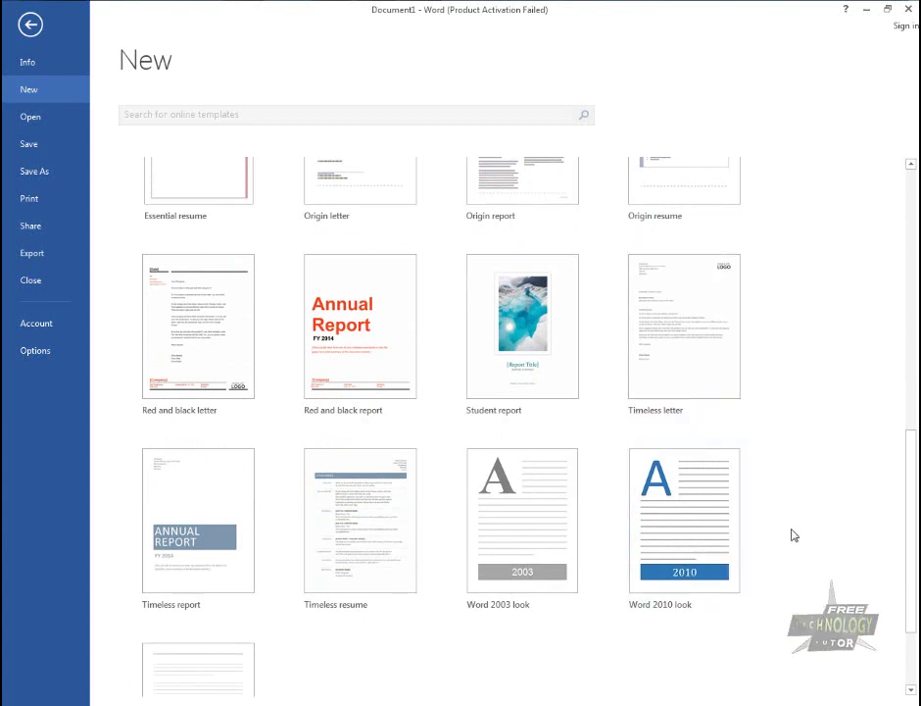
{"action": "scroll", "coordinate": [528, 530], "scroll_direction": "down", "scroll_amount": 2}
{"action": "scroll", "coordinate": [529, 530], "scroll_direction": "down", "scroll_amount": 1}
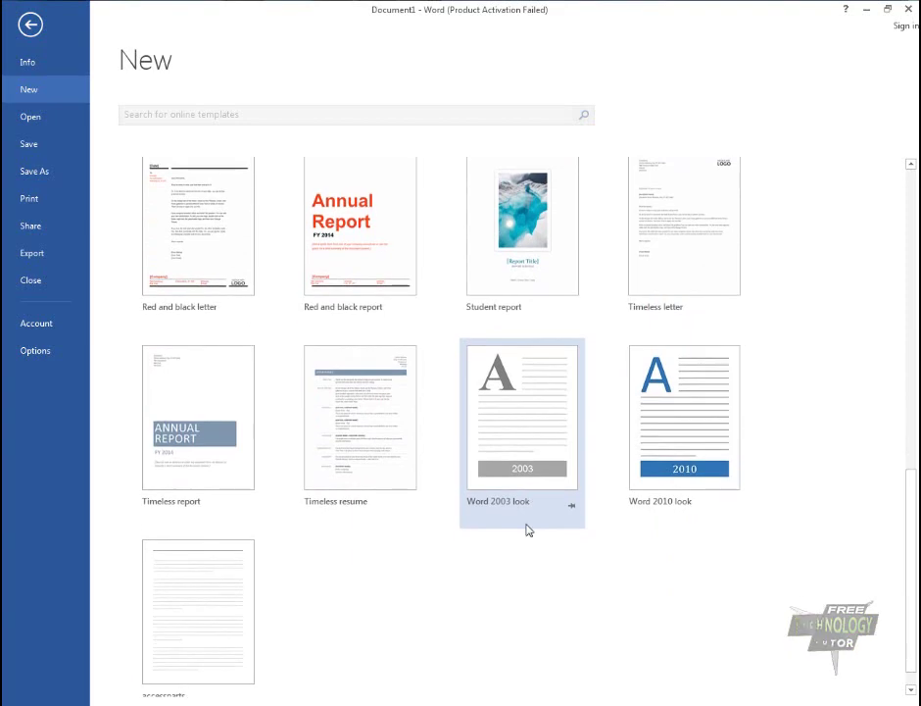
{"action": "scroll", "coordinate": [528, 530], "scroll_direction": "down", "scroll_amount": 1}
{"action": "scroll", "coordinate": [528, 530], "scroll_direction": "up", "scroll_amount": 4}
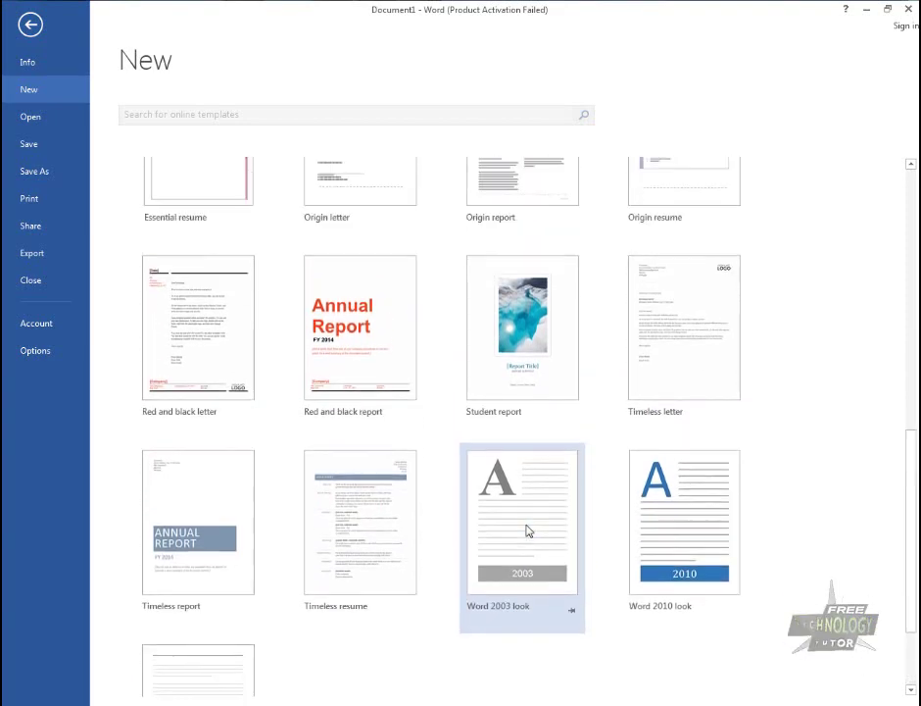
{"action": "scroll", "coordinate": [528, 530], "scroll_direction": "up", "scroll_amount": 4}
{"action": "scroll", "coordinate": [528, 531], "scroll_direction": "up", "scroll_amount": 4}
{"action": "scroll", "coordinate": [528, 531], "scroll_direction": "up", "scroll_amount": 4}
{"action": "scroll", "coordinate": [528, 530], "scroll_direction": "up", "scroll_amount": 4}
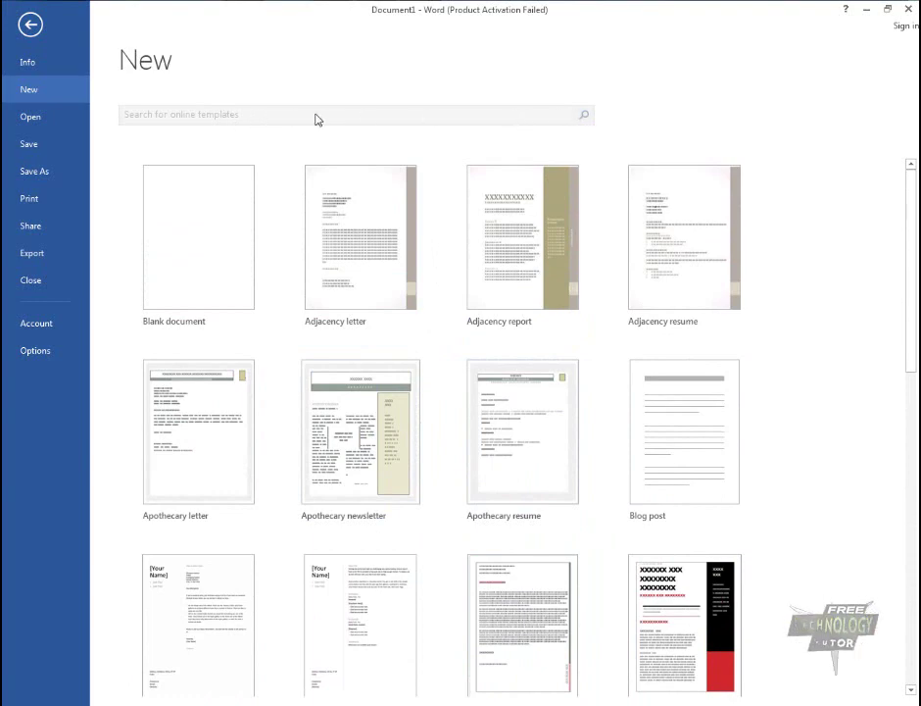
Step: Create a blank Document2 while keeping My First Document open and unsaved
{"action": "left_click", "coordinate": [217, 247]}
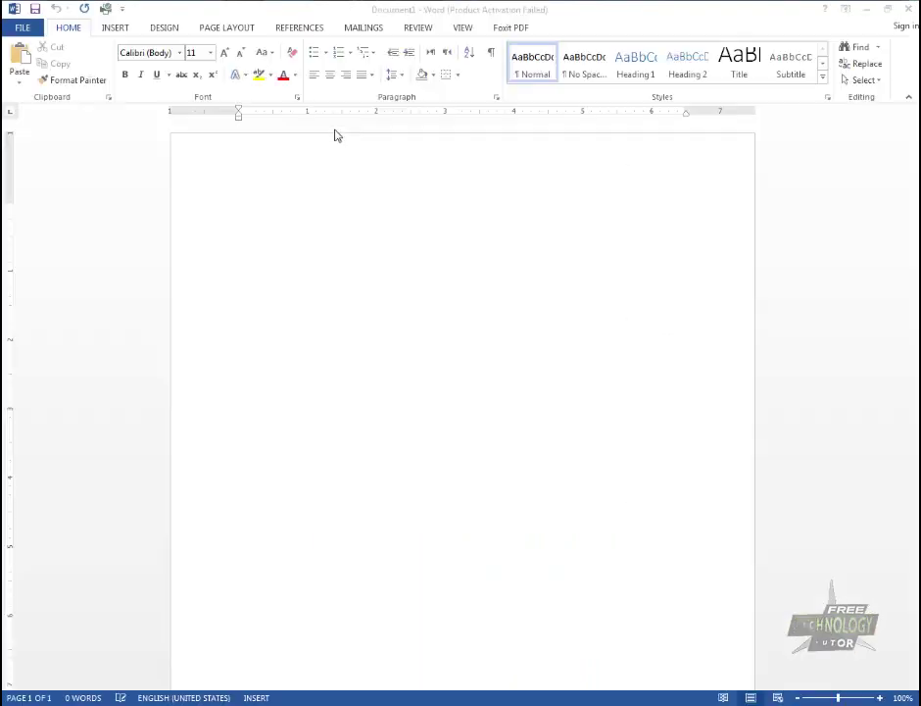
{"action": "left_click", "coordinate": [888, 9]}
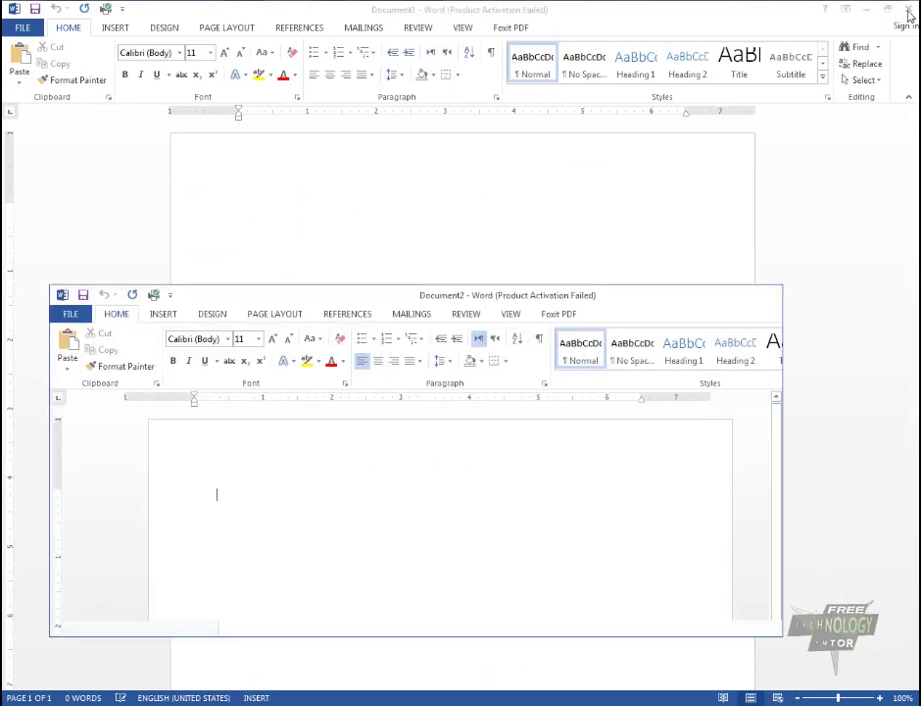
{"action": "left_click", "coordinate": [909, 12]}
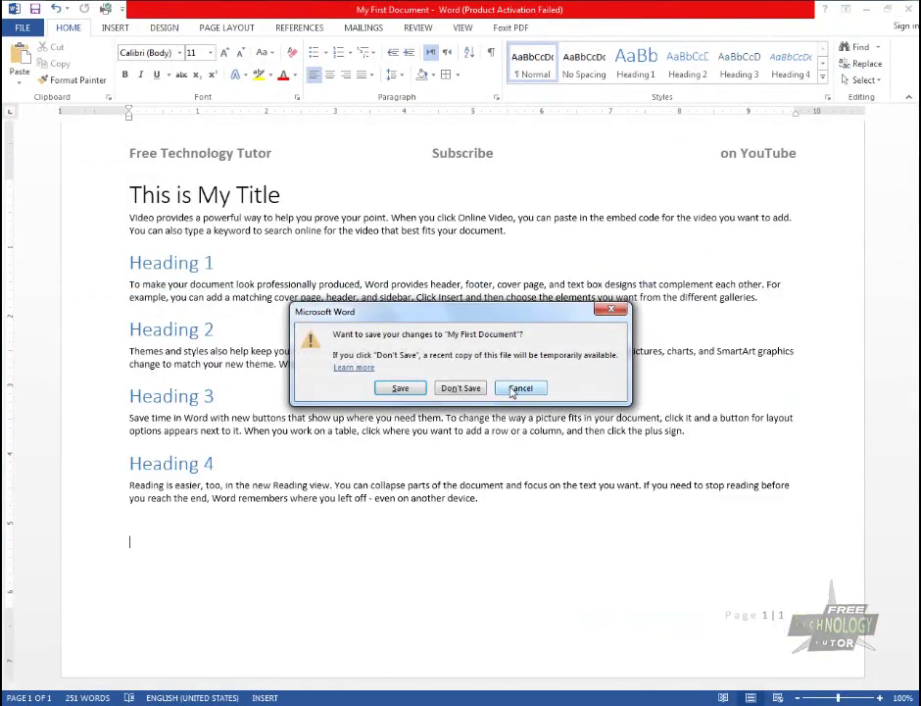
{"action": "left_click", "coordinate": [518, 388]}
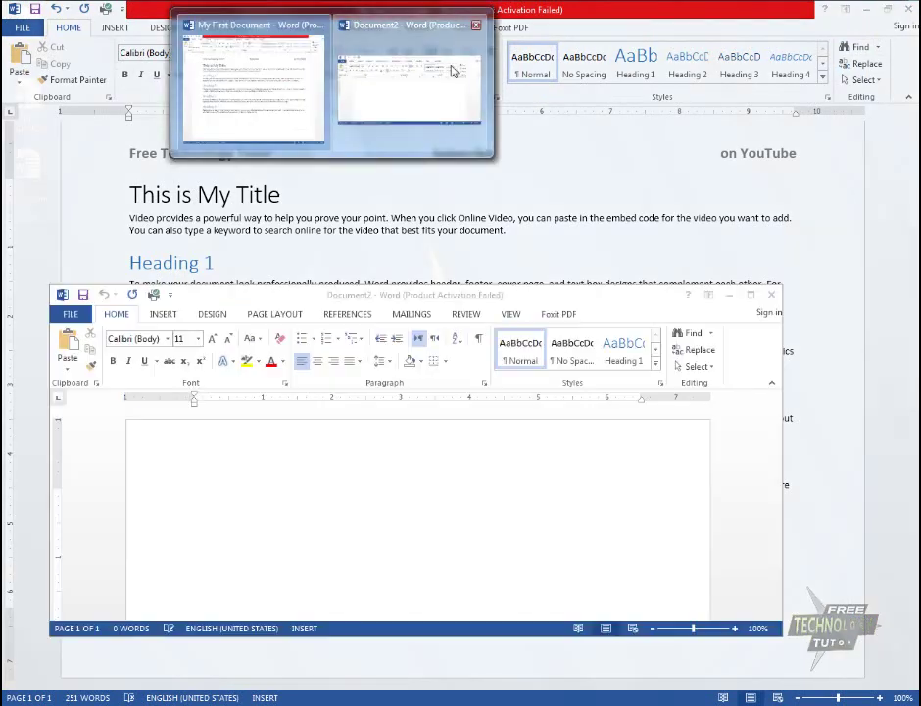
Step: Bring Document2 to the front, maximize its window and show its File view
{"action": "left_click", "coordinate": [451, 66]}
{"action": "mouse_move", "coordinate": [730, 312]}
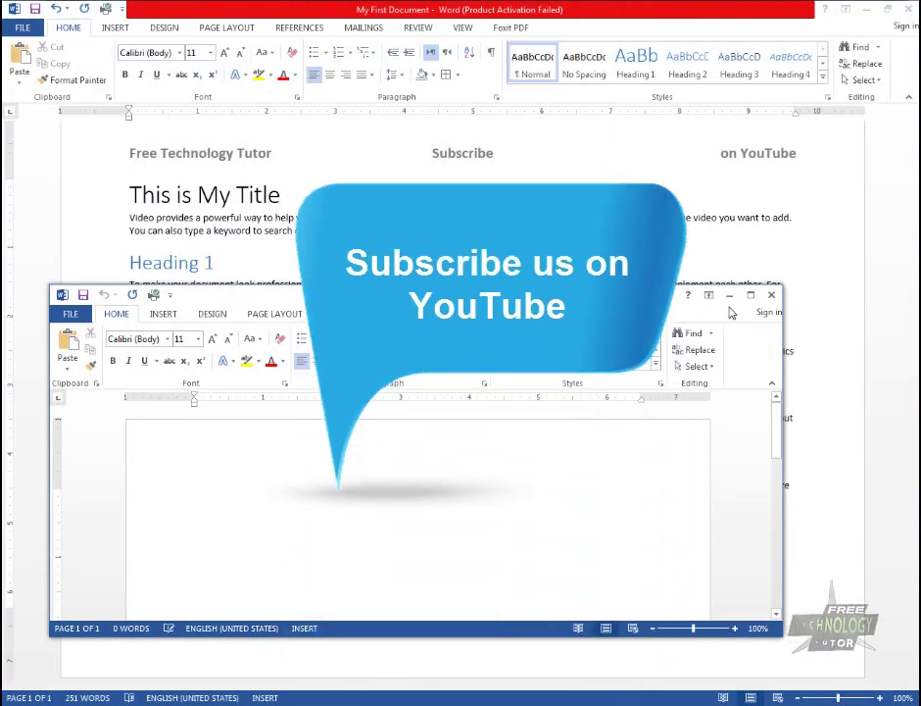
{"action": "left_click", "coordinate": [751, 294]}
{"action": "left_click", "coordinate": [24, 30]}
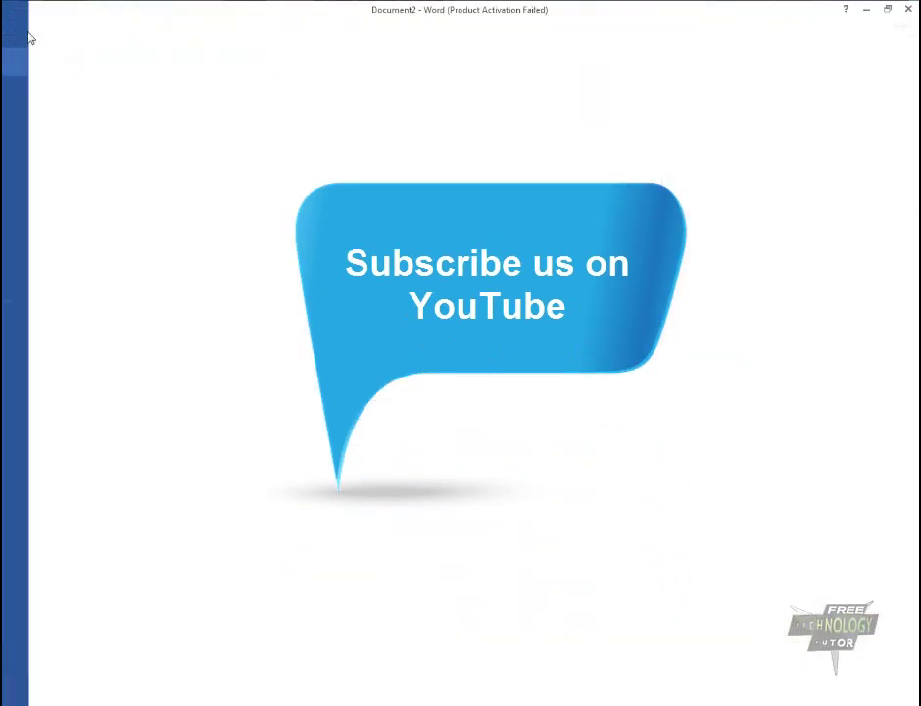
Step: Create a new document from the Apothecary resume template in the New gallery
{"action": "left_click", "coordinate": [30, 89]}
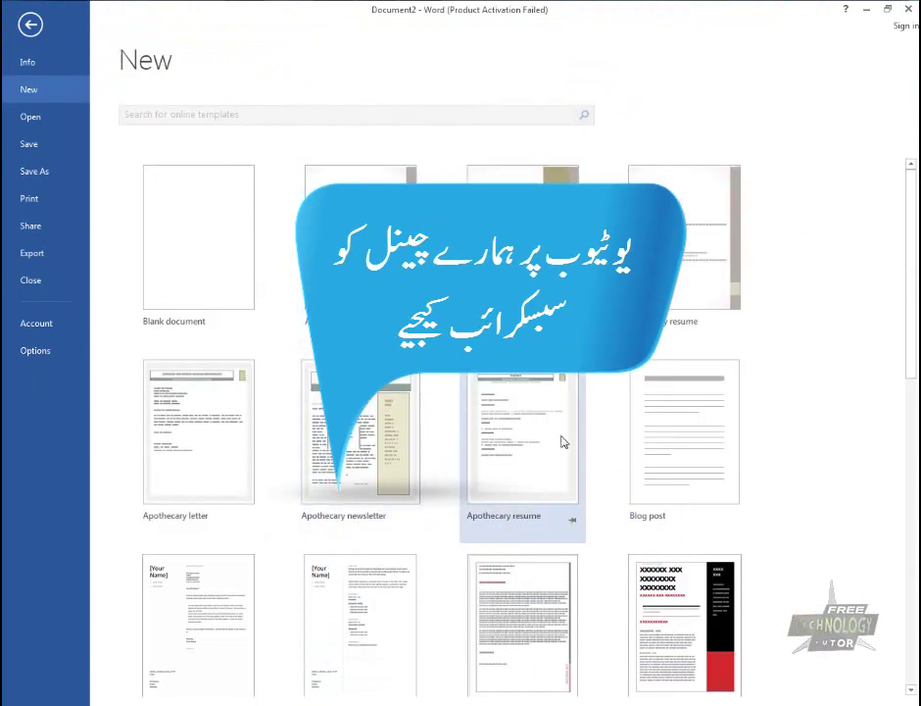
{"action": "double_click", "coordinate": [526, 438]}
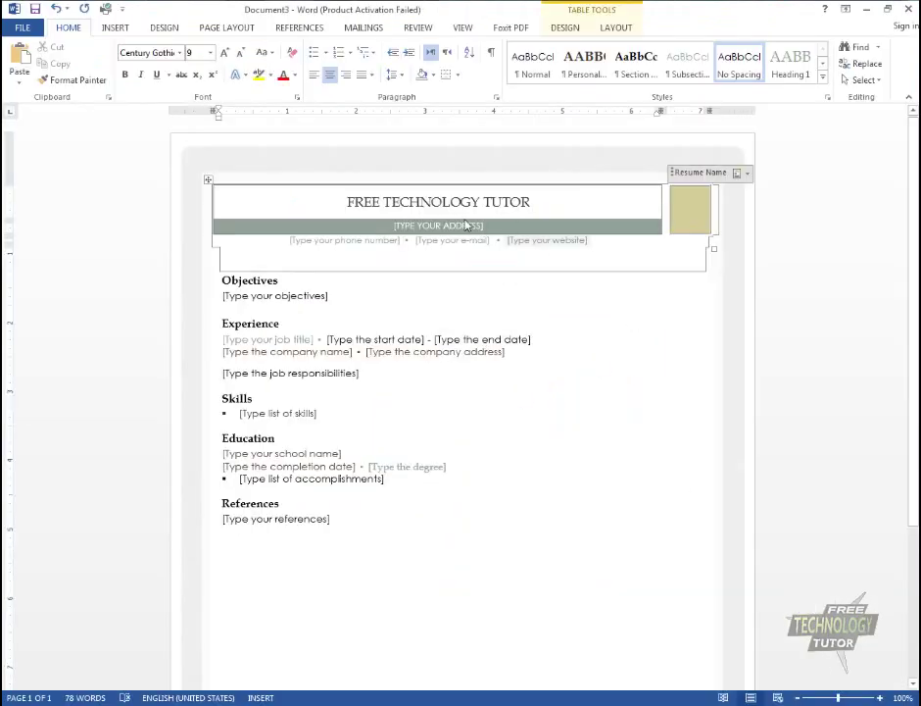
Step: Click through the resume's name heading, responsibilities, photo box and objectives placeholders
{"action": "left_click", "coordinate": [471, 202]}
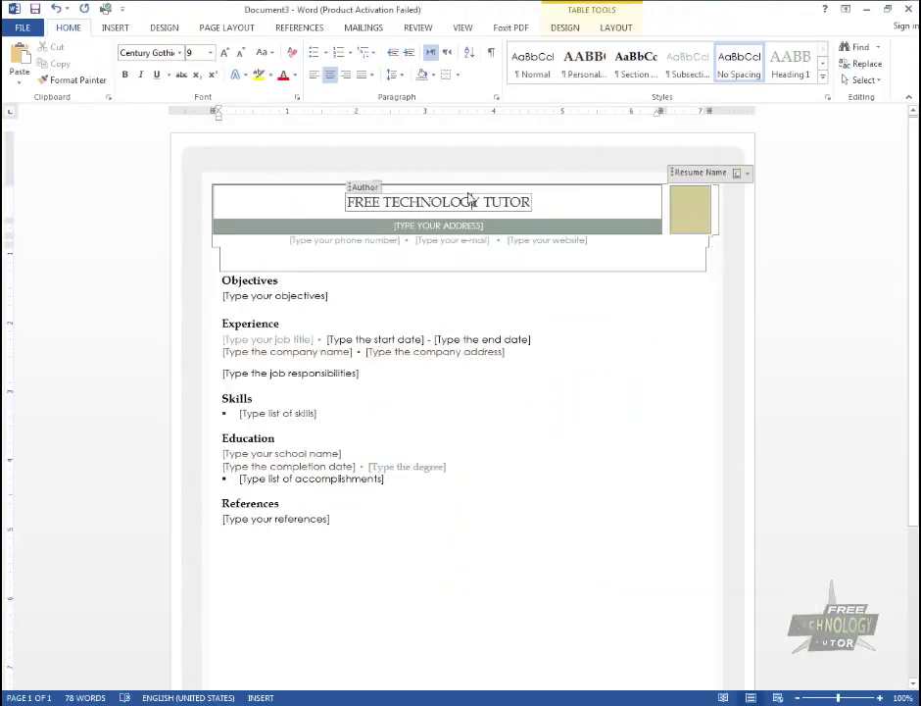
{"action": "left_click", "coordinate": [509, 368]}
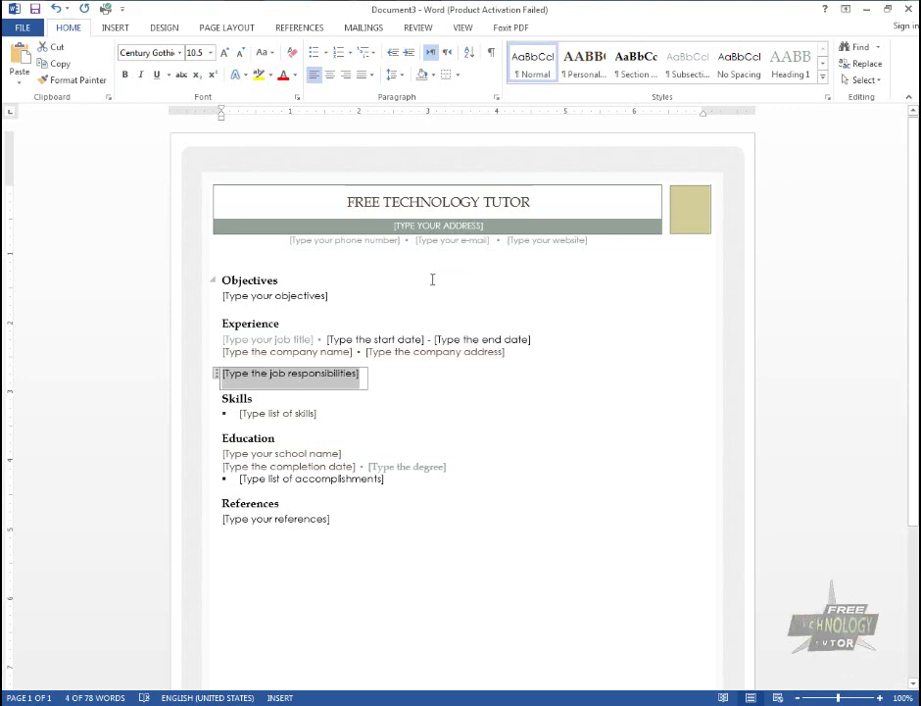
{"action": "scroll", "coordinate": [516, 392], "scroll_direction": "down", "scroll_amount": 3}
{"action": "scroll", "coordinate": [525, 390], "scroll_direction": "up", "scroll_amount": 3}
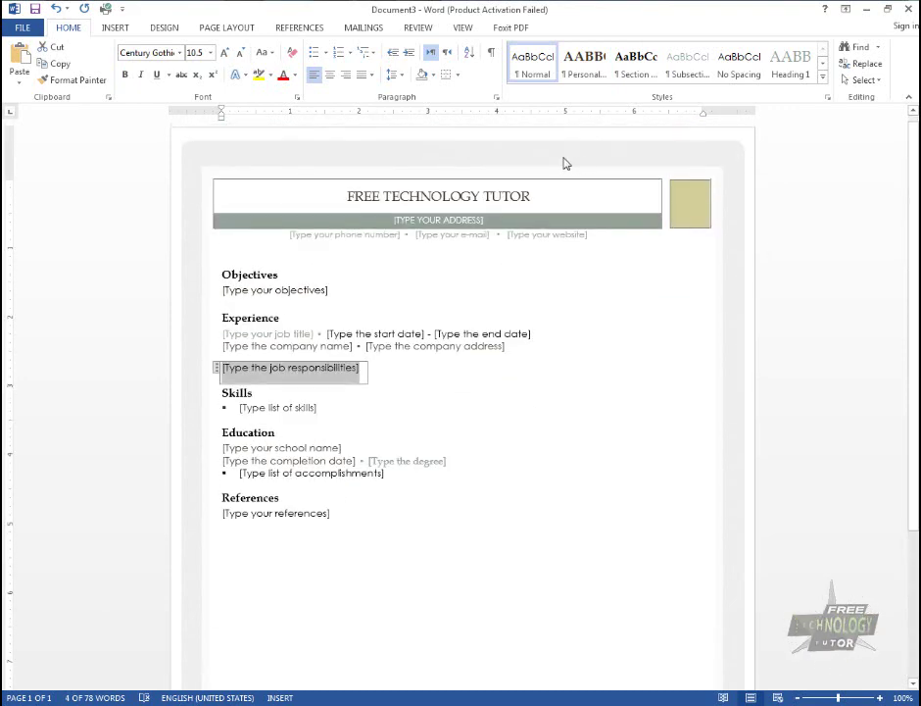
{"action": "left_click", "coordinate": [504, 196]}
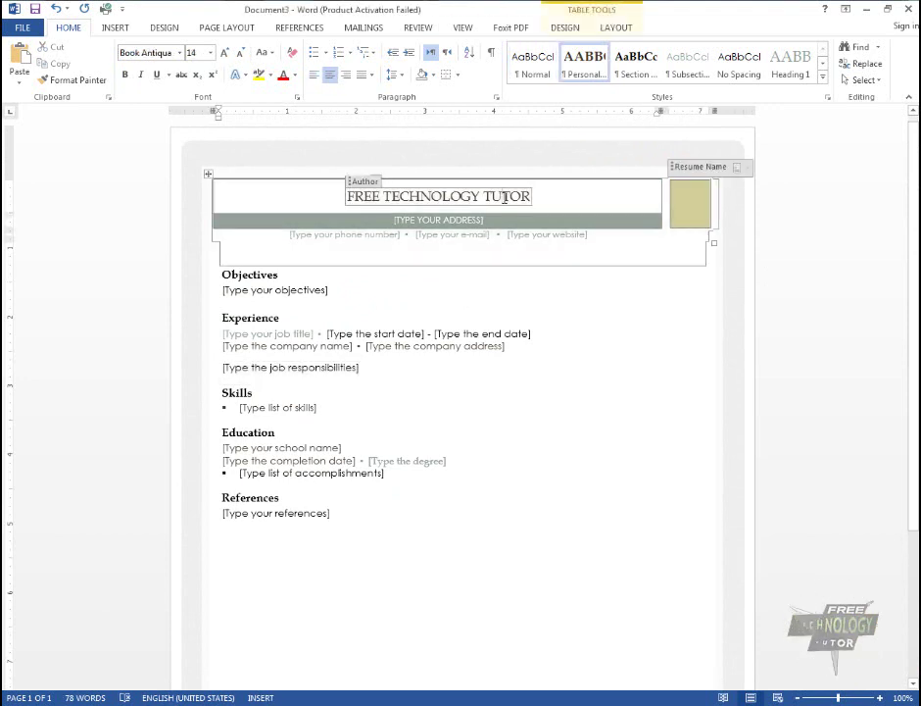
{"action": "left_click", "coordinate": [698, 210]}
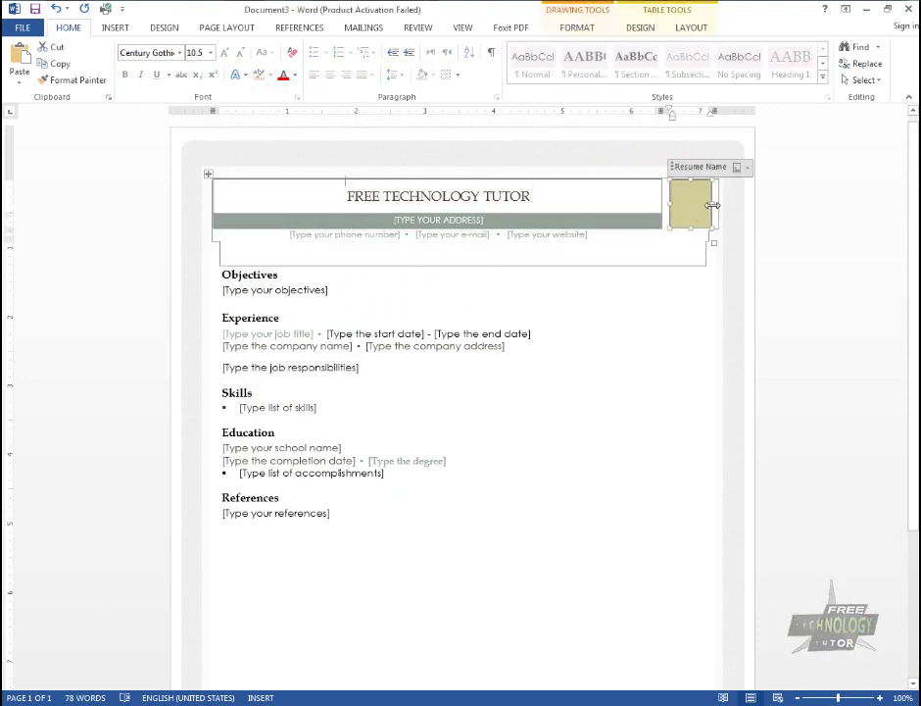
{"action": "left_click", "coordinate": [263, 291]}
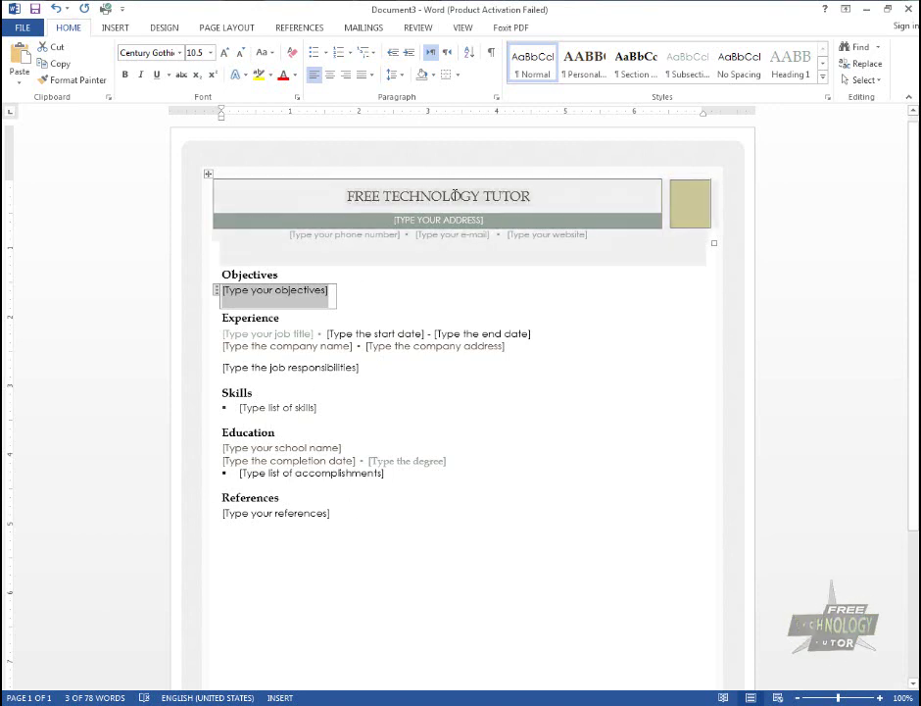
Step: Try selecting the FREE TECHNOLOGY TUTOR title and address, then select the entire document
{"action": "left_click_drag", "start_coordinate": [514, 197], "coordinate": [347, 196]}
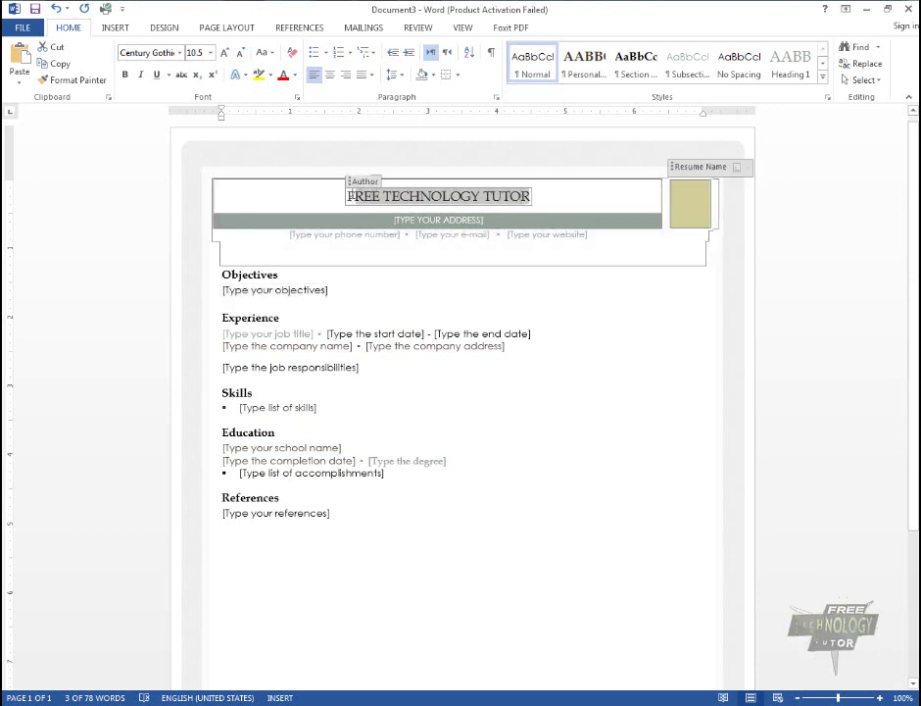
{"action": "double_click", "coordinate": [507, 196]}
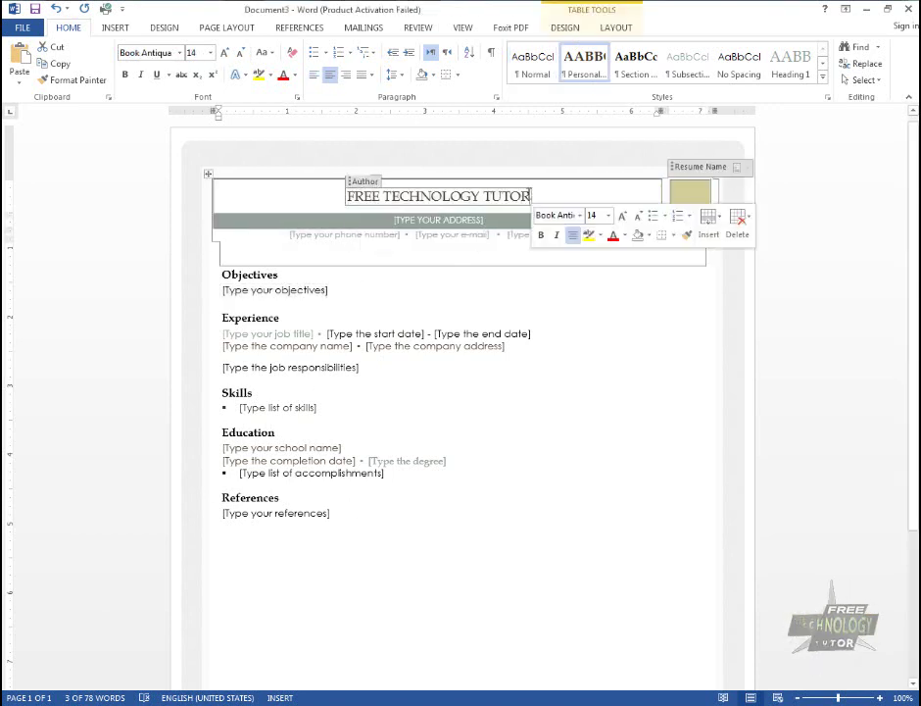
{"action": "triple_click", "coordinate": [393, 199]}
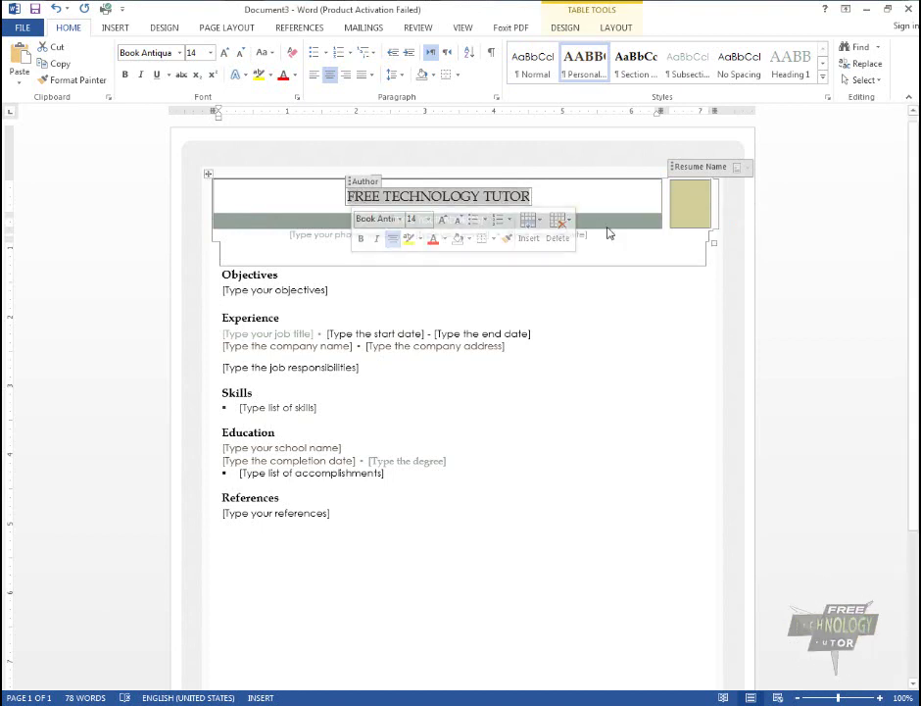
{"action": "left_click", "coordinate": [495, 222]}
{"action": "left_click", "coordinate": [486, 196]}
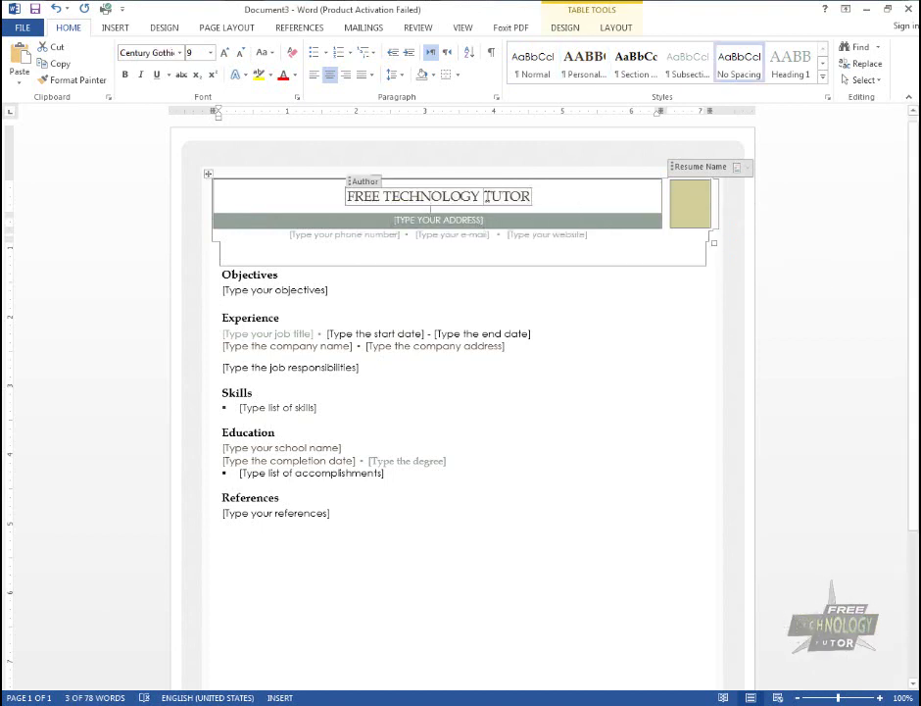
{"action": "key", "text": "ctrl+a"}
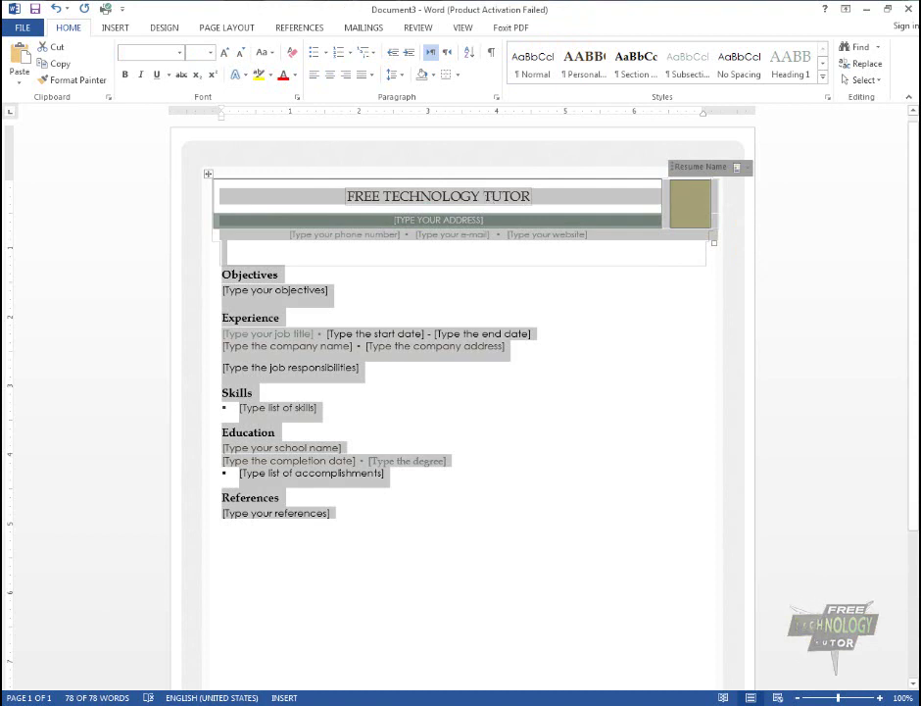
Step: Undo the accidental replacement and type the owner's name over FREE TECHNOLOGY TUTOR
{"action": "type", "text": "A"}
{"action": "key", "text": "ctrl+z"}
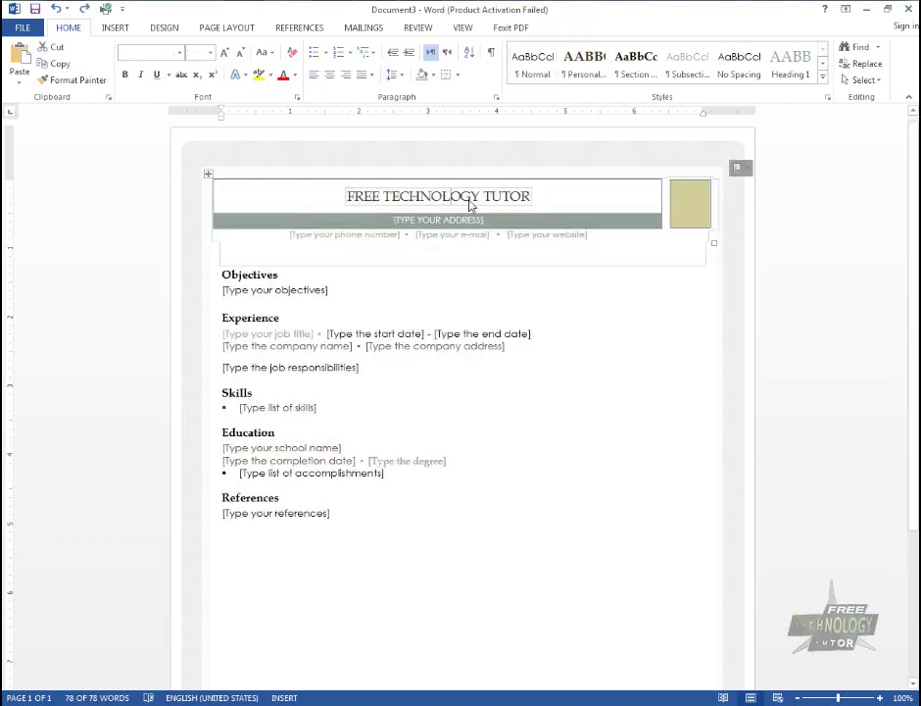
{"action": "left_click_drag", "start_coordinate": [531, 196], "coordinate": [357, 194]}
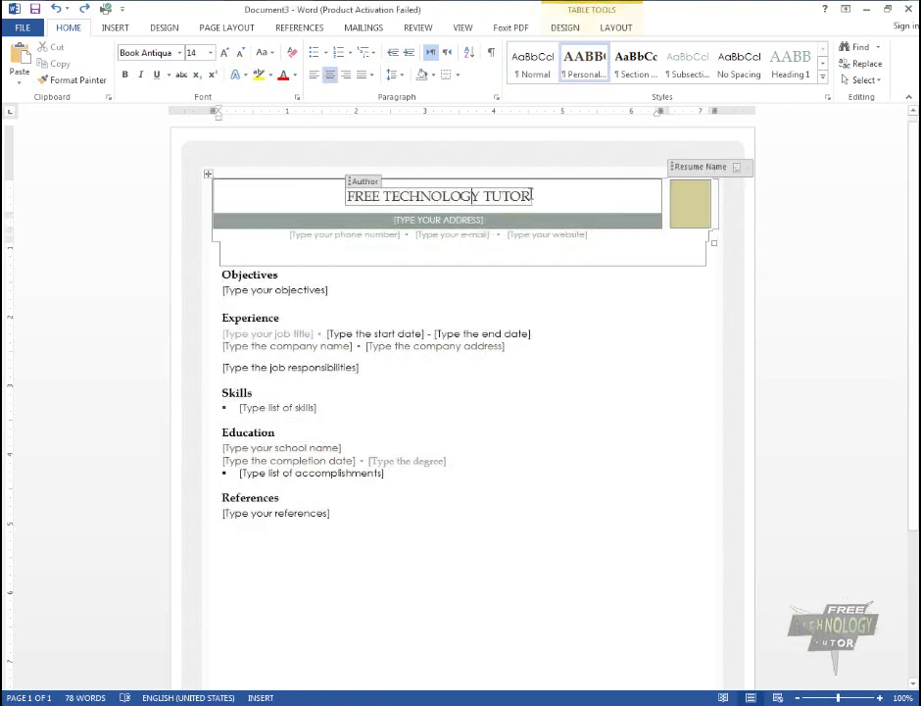
{"action": "type", "text": "A"}
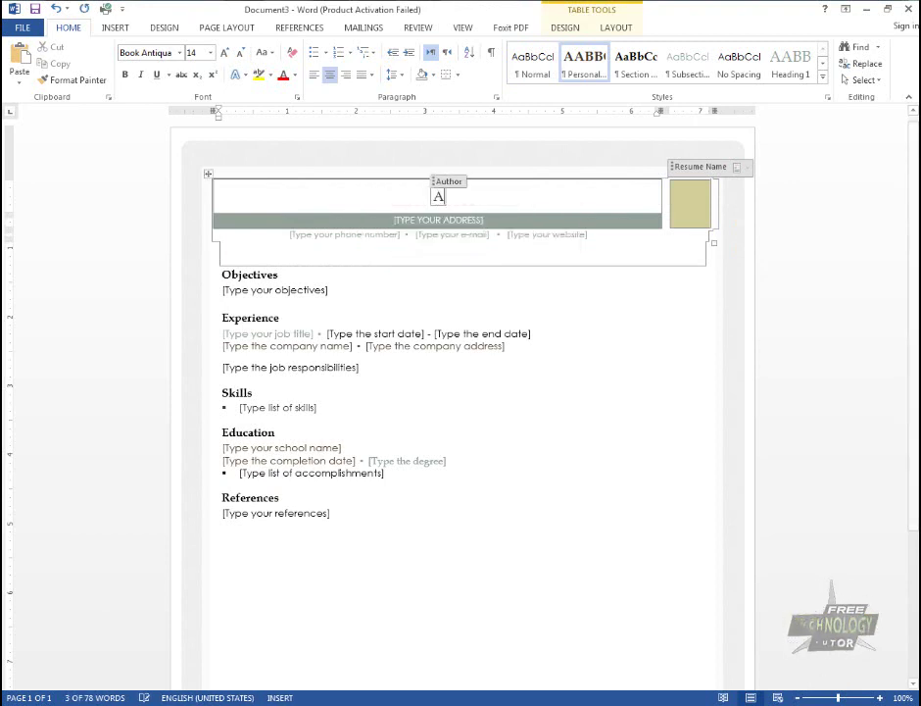
{"action": "type", "text": ".ALEEM BAIG"}
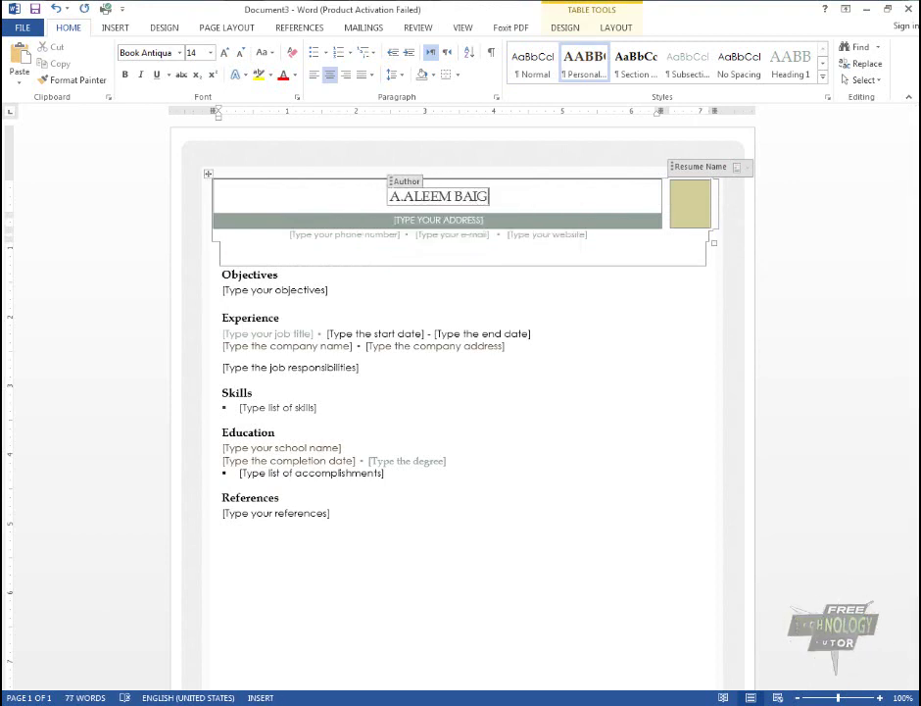
Step: Type GRAPHICS & WEB DEVELOPER AND E-MARKETING into the address band below the title
{"action": "left_click", "coordinate": [483, 220]}
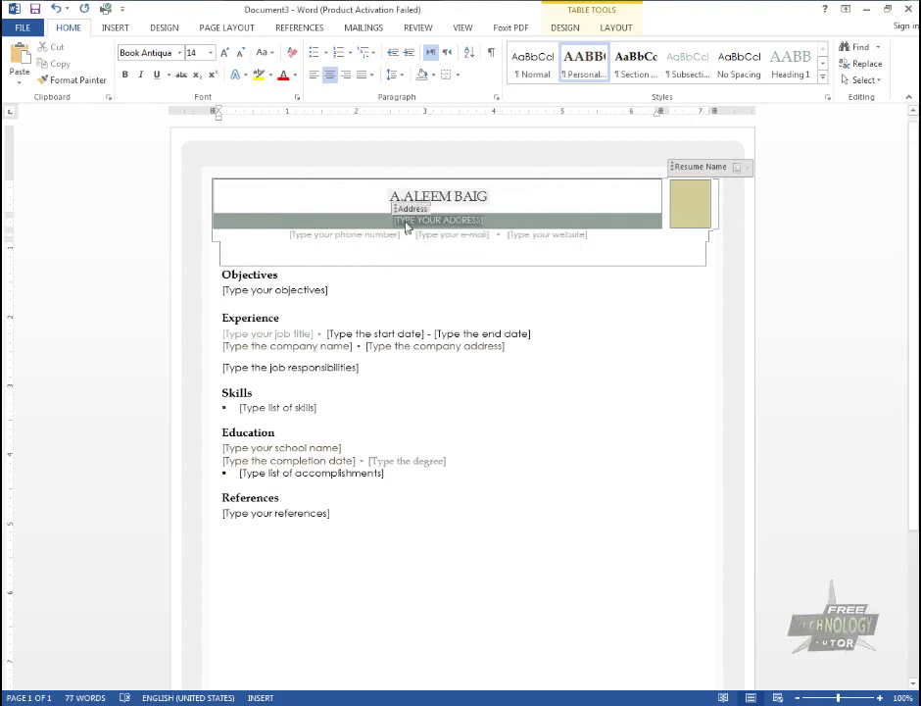
{"action": "type", "text": "Grap"}
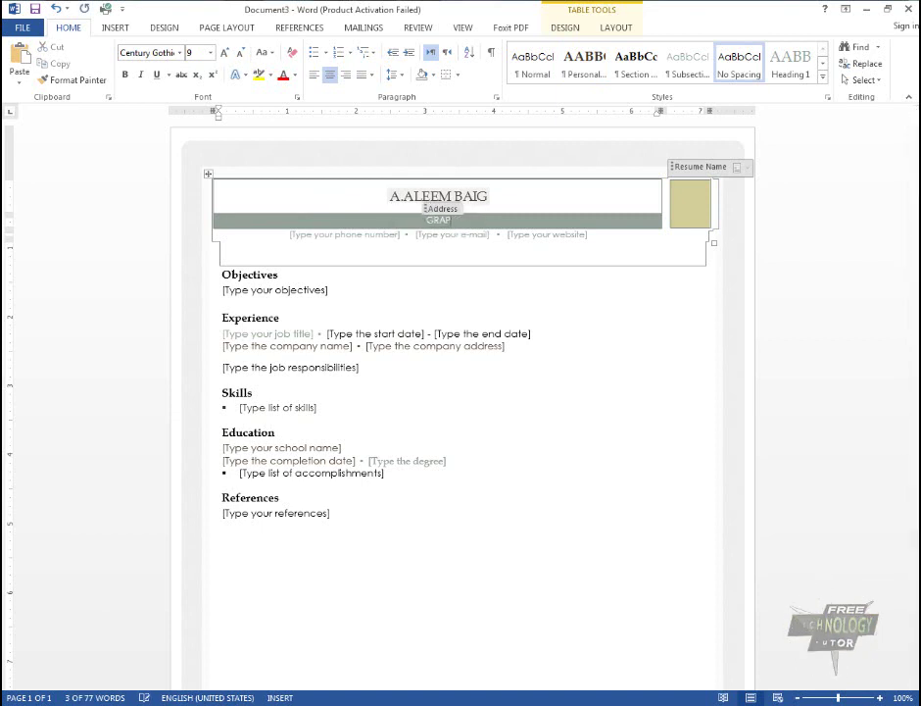
{"action": "type", "text": "hics"}
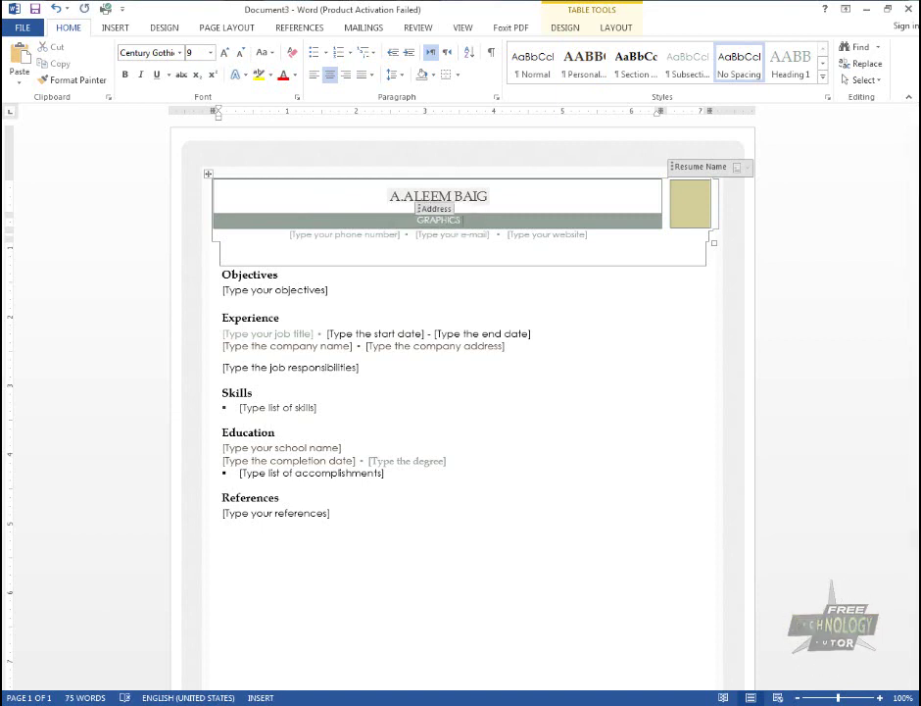
{"action": "type", "text": " & W"}
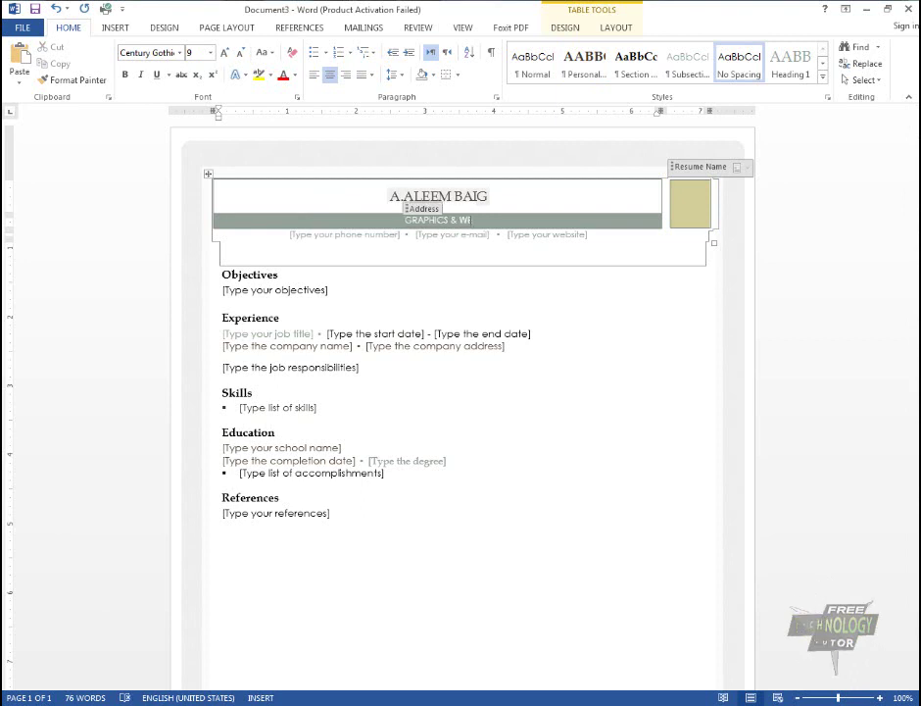
{"action": "type", "text": "eb D"}
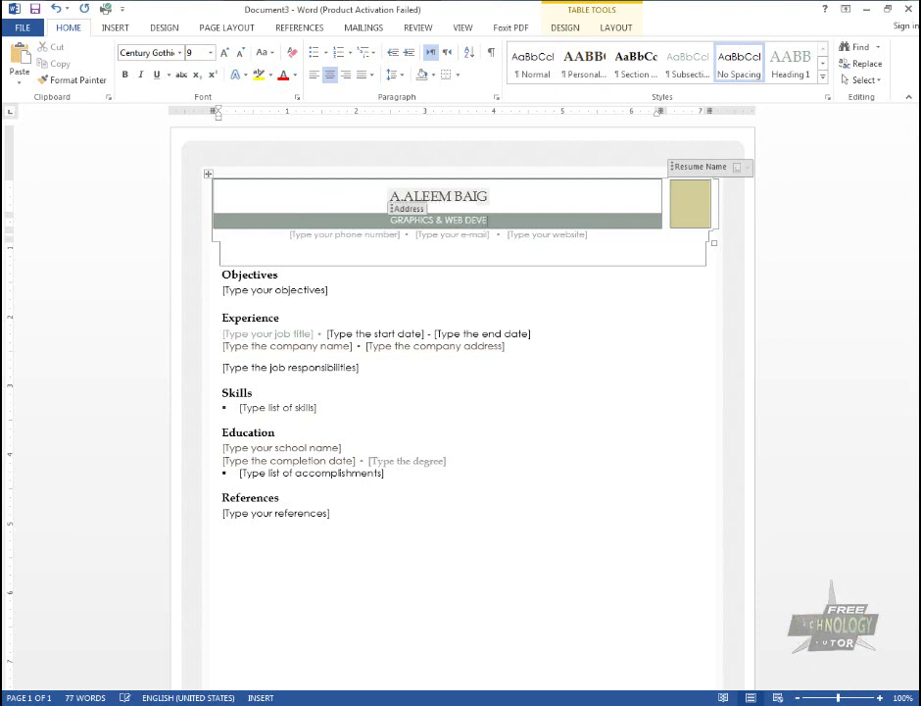
{"action": "type", "text": "evelop"}
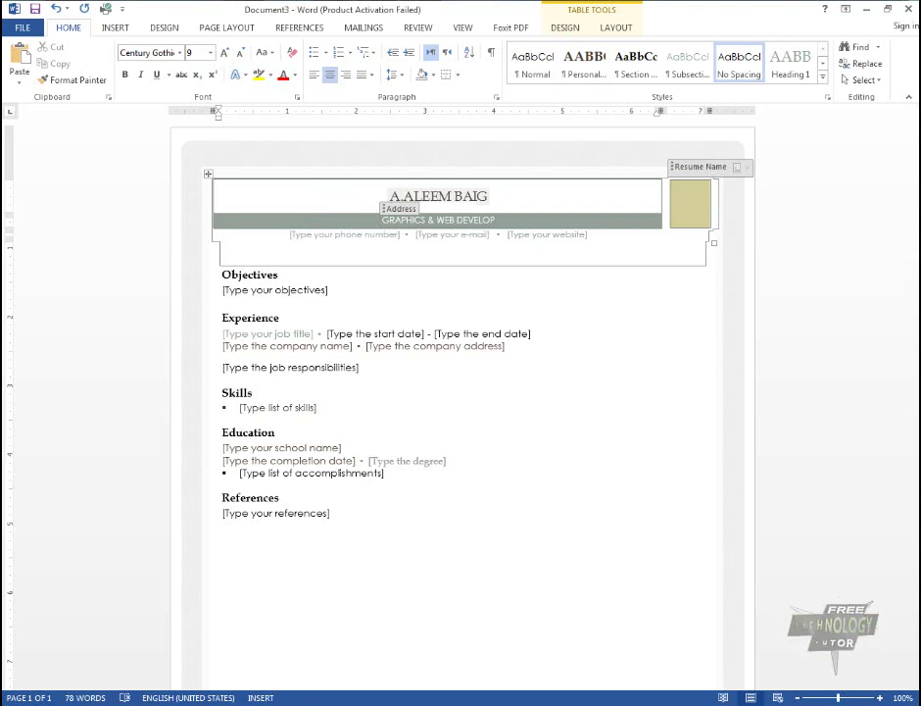
{"action": "type", "text": "ER"}
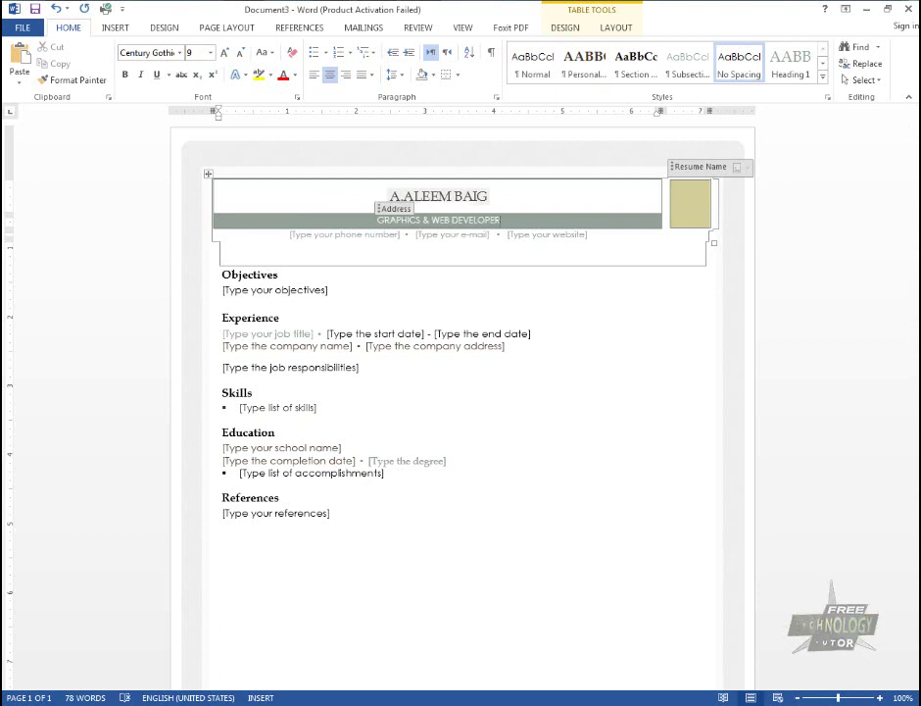
{"action": "type", "text": " AN"}
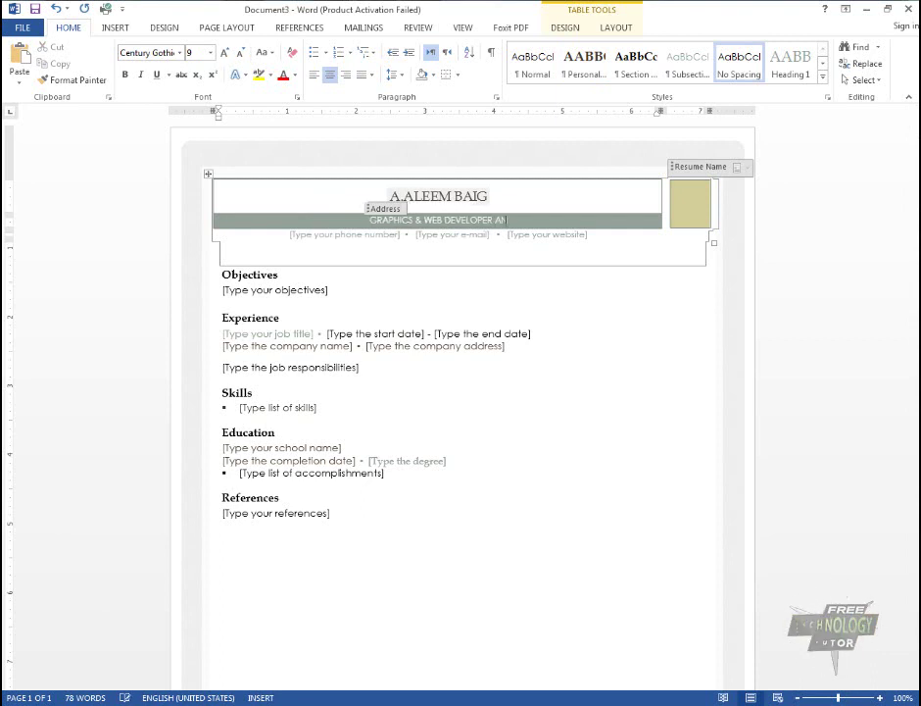
{"action": "type", "text": "D E-"}
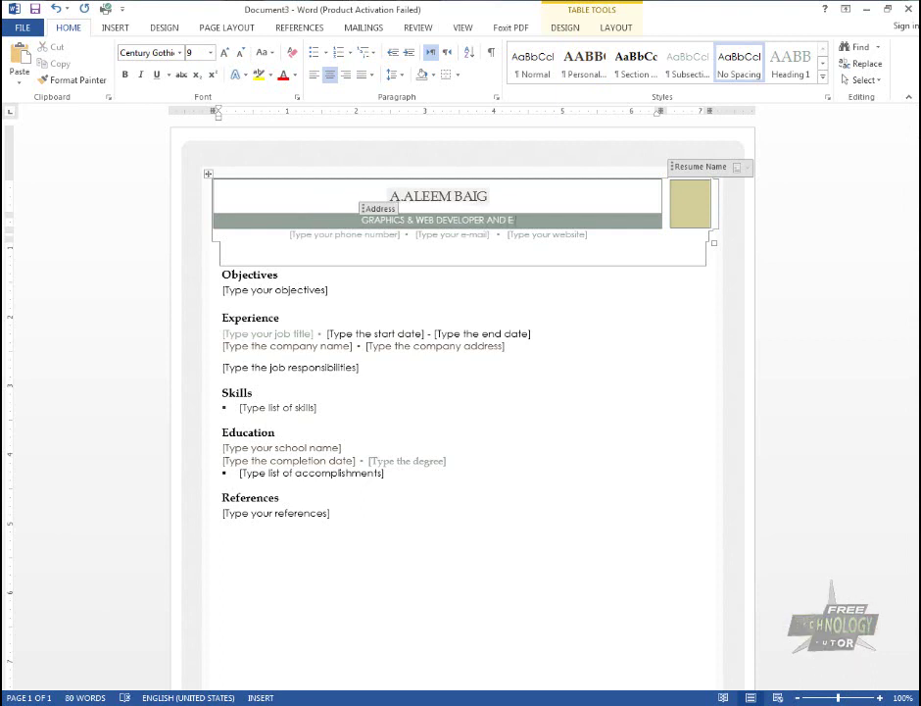
{"action": "type", "text": "MARKE"}
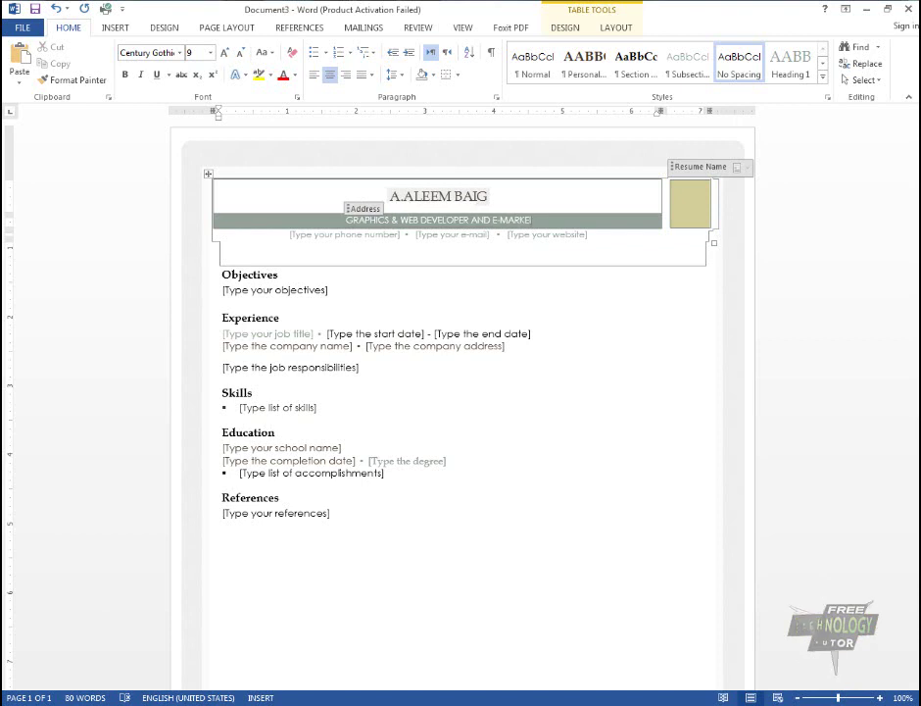
{"action": "type", "text": "TIN"}
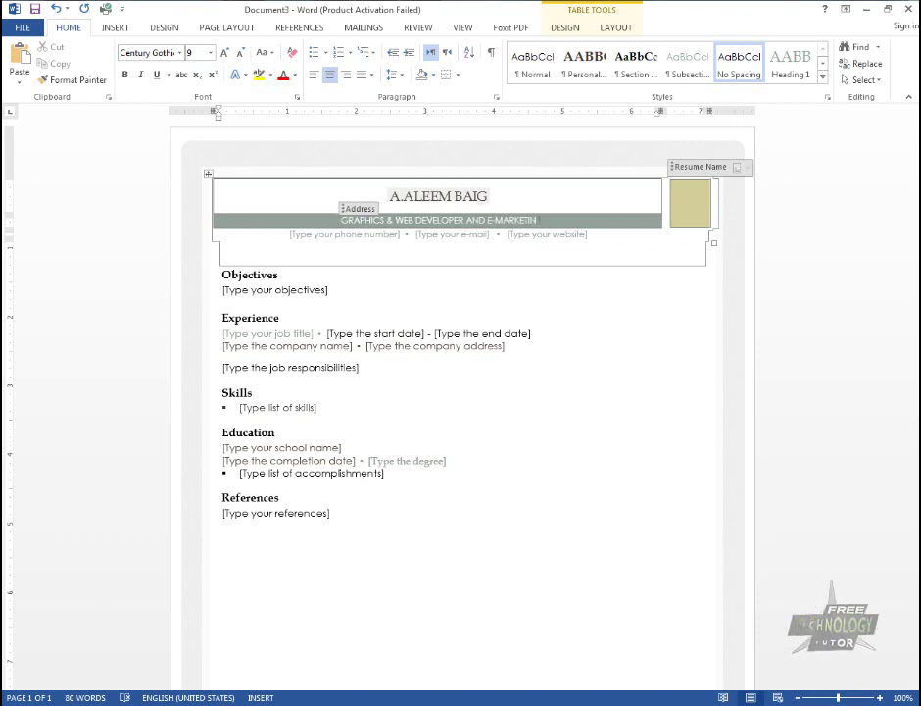
{"action": "type", "text": "G"}
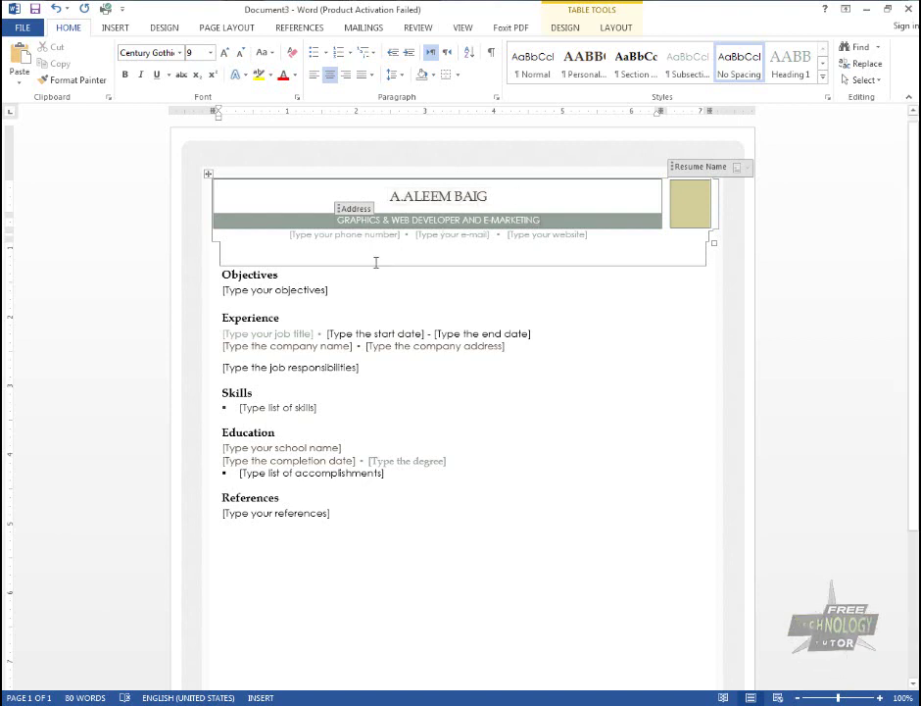
{"action": "left_click_drag", "start_coordinate": [333, 236], "coordinate": [370, 238]}
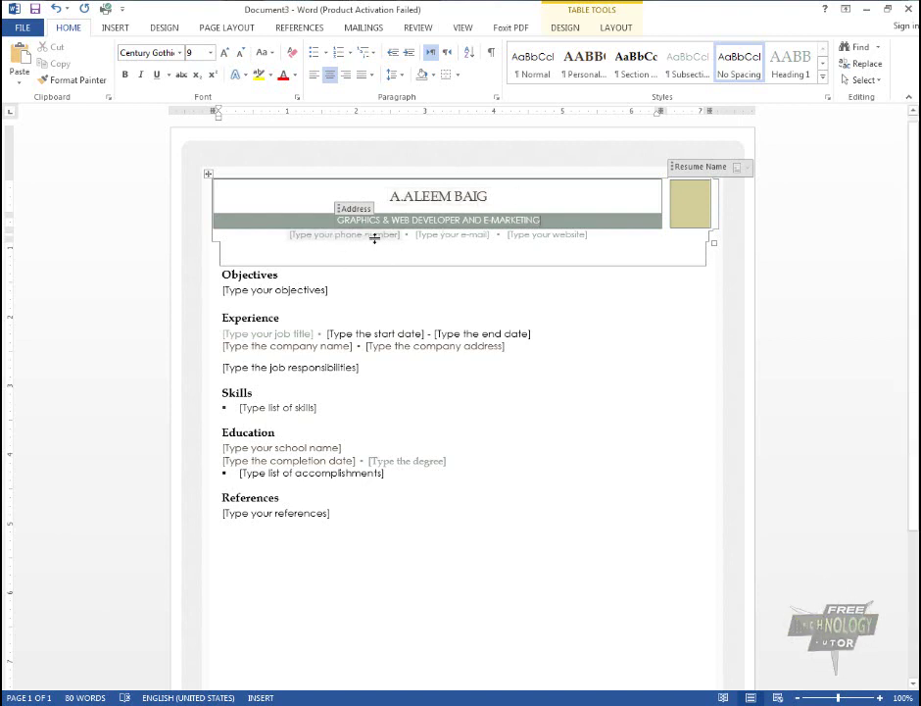
{"action": "left_click", "coordinate": [370, 235]}
{"action": "left_click", "coordinate": [460, 234]}
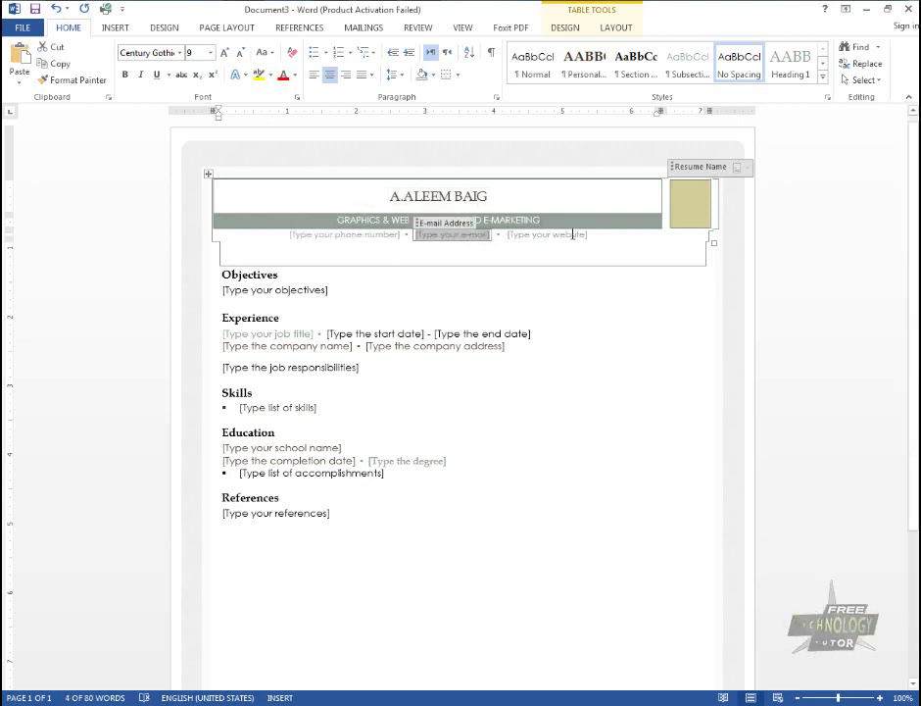
{"action": "left_click", "coordinate": [576, 234]}
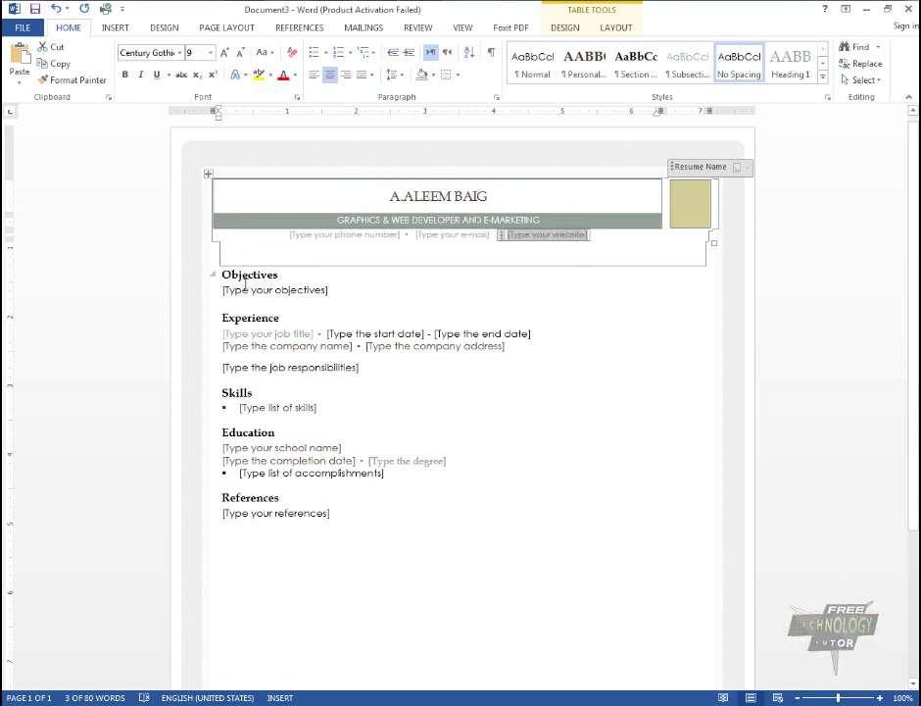
{"action": "left_click", "coordinate": [285, 290]}
{"action": "left_click", "coordinate": [299, 345]}
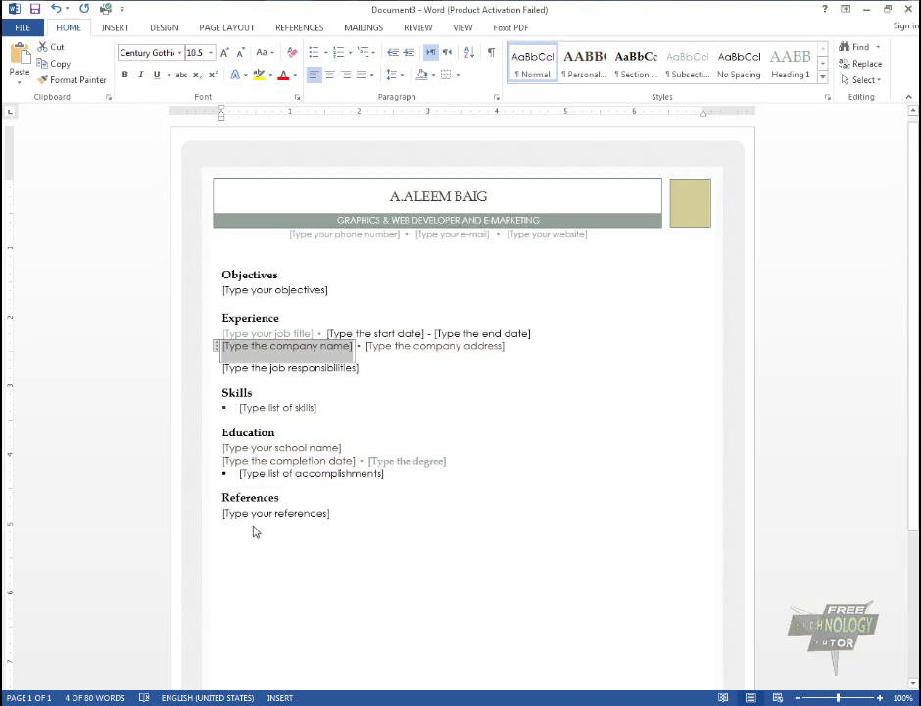
{"action": "left_click", "coordinate": [299, 514]}
{"action": "scroll", "coordinate": [348, 556], "scroll_direction": "down", "scroll_amount": 3}
{"action": "scroll", "coordinate": [350, 555], "scroll_direction": "up", "scroll_amount": 3}
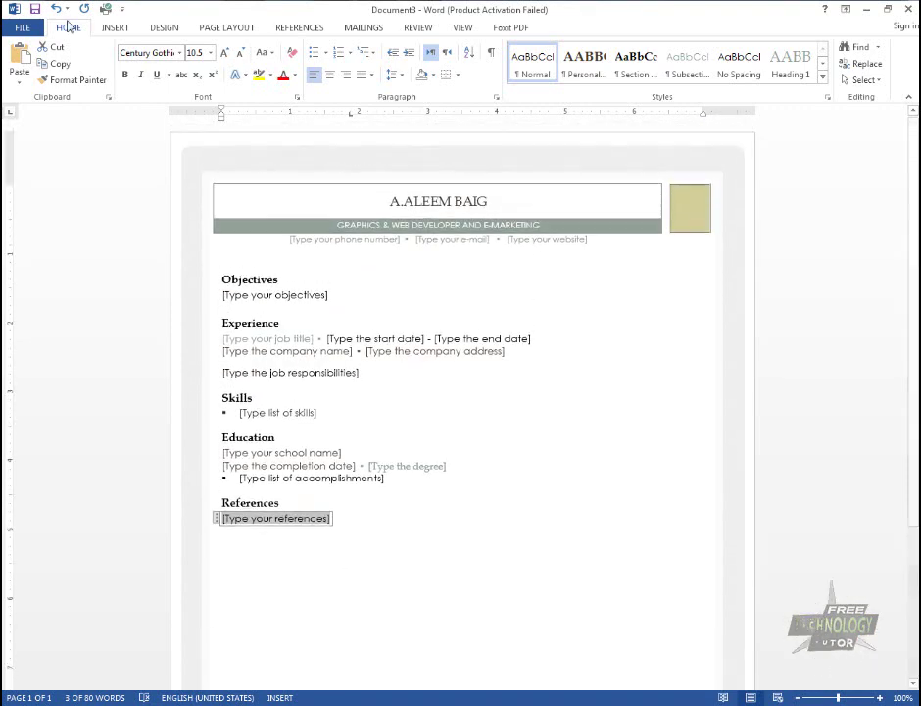
{"action": "left_click", "coordinate": [21, 30]}
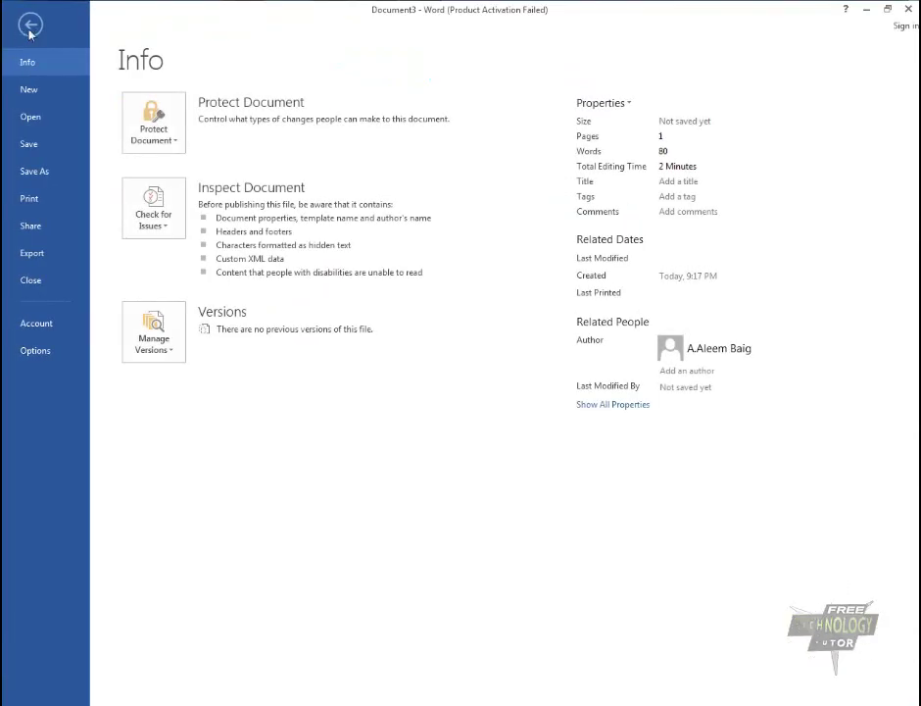
{"action": "left_click", "coordinate": [30, 26]}
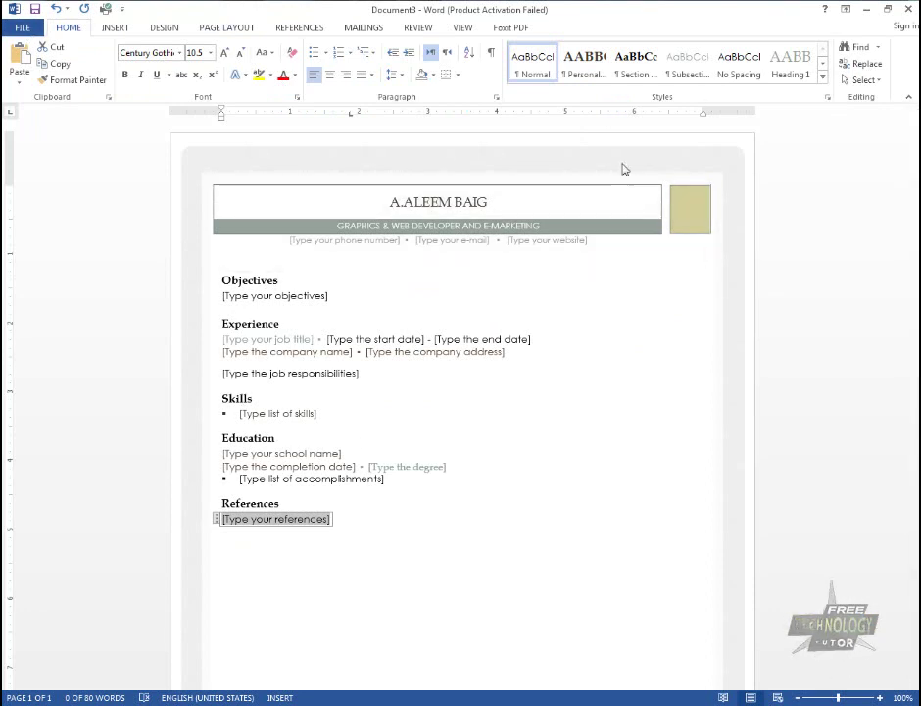
Step: Experiment with the square placeholder beside the name, deleting it and restoring it with undo
{"action": "left_click", "coordinate": [638, 229]}
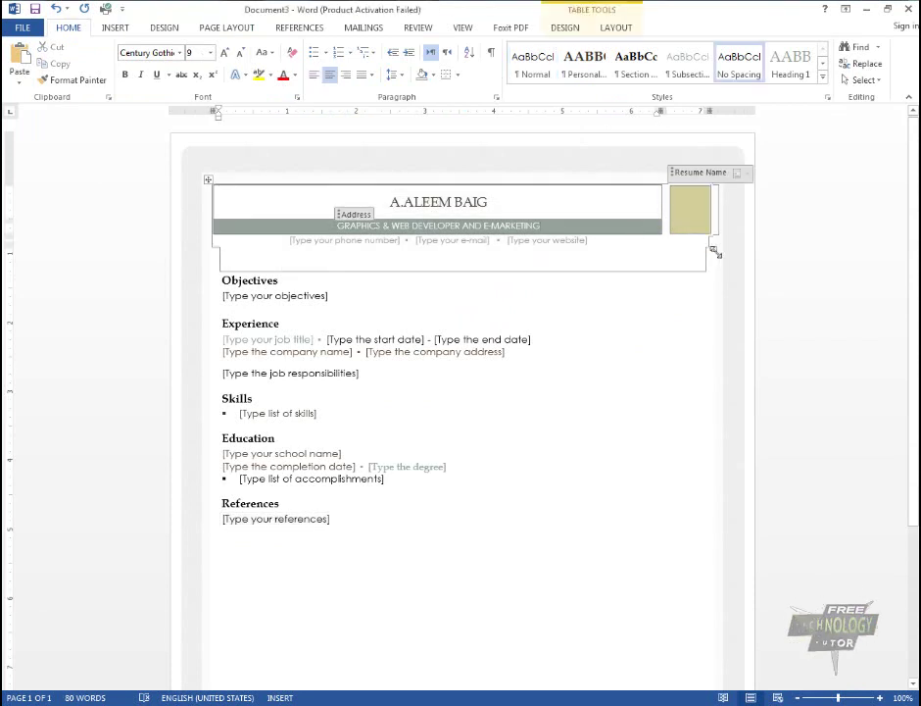
{"action": "left_click", "coordinate": [716, 252]}
{"action": "left_click", "coordinate": [675, 203]}
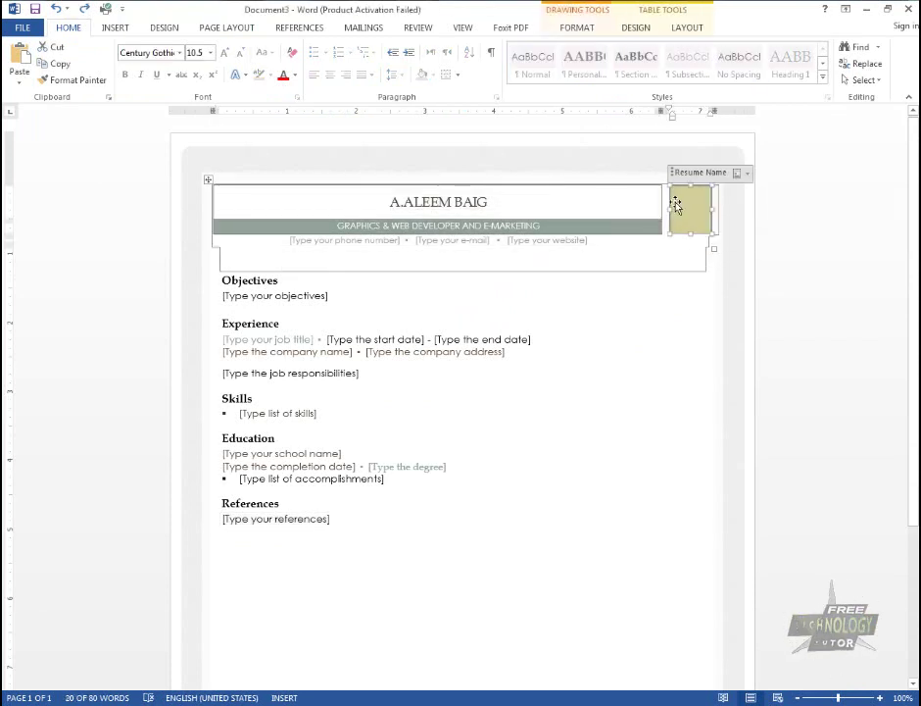
{"action": "left_click", "coordinate": [713, 174]}
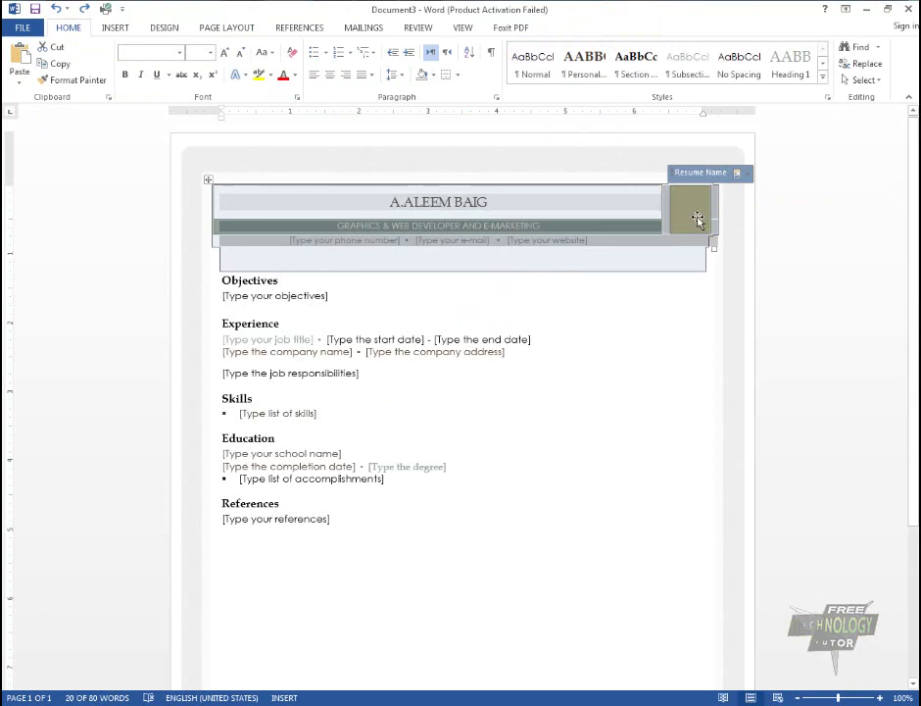
{"action": "left_click", "coordinate": [698, 219]}
{"action": "right_click", "coordinate": [698, 220]}
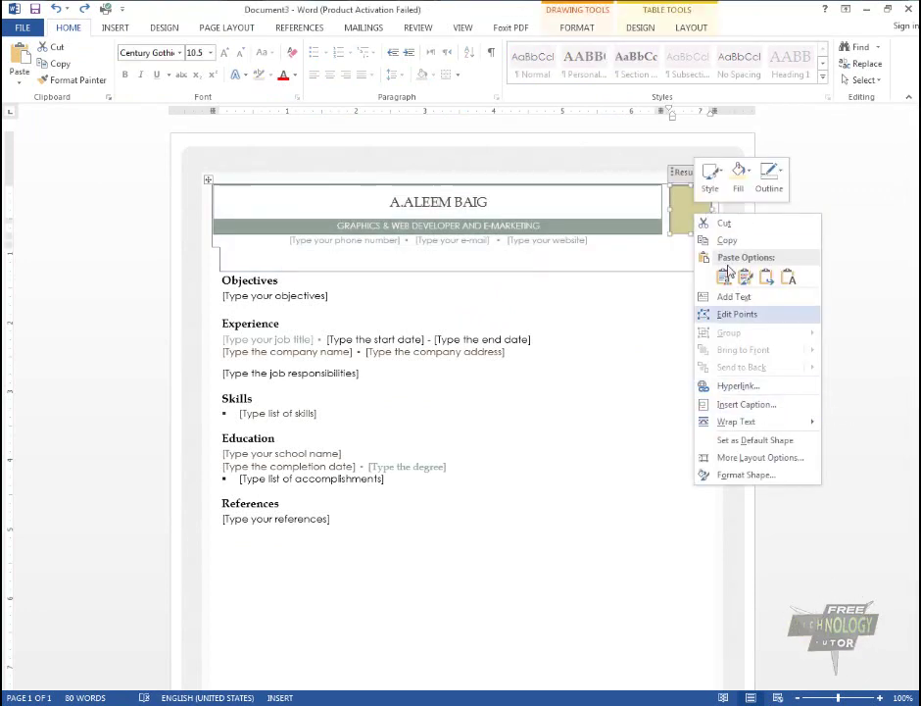
{"action": "left_click", "coordinate": [686, 215]}
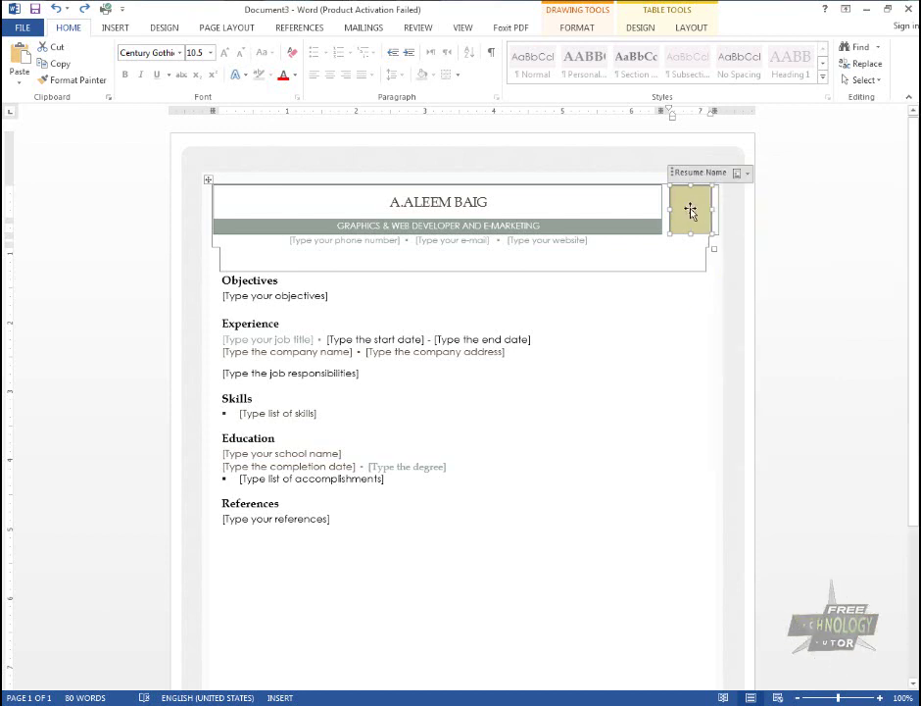
{"action": "left_click_drag", "start_coordinate": [691, 207], "coordinate": [632, 359]}
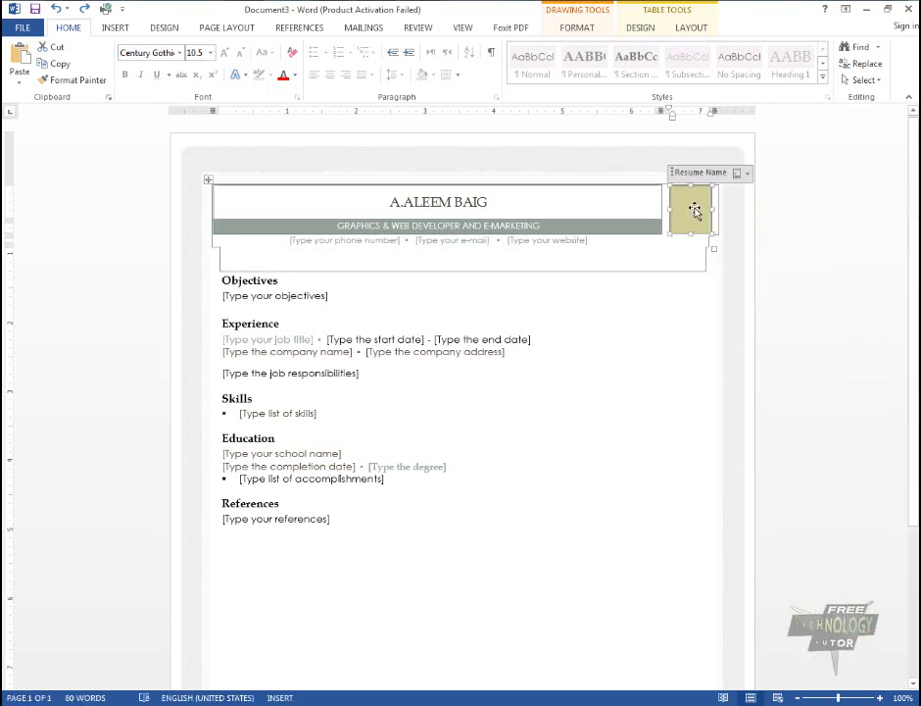
{"action": "key", "text": "Delete"}
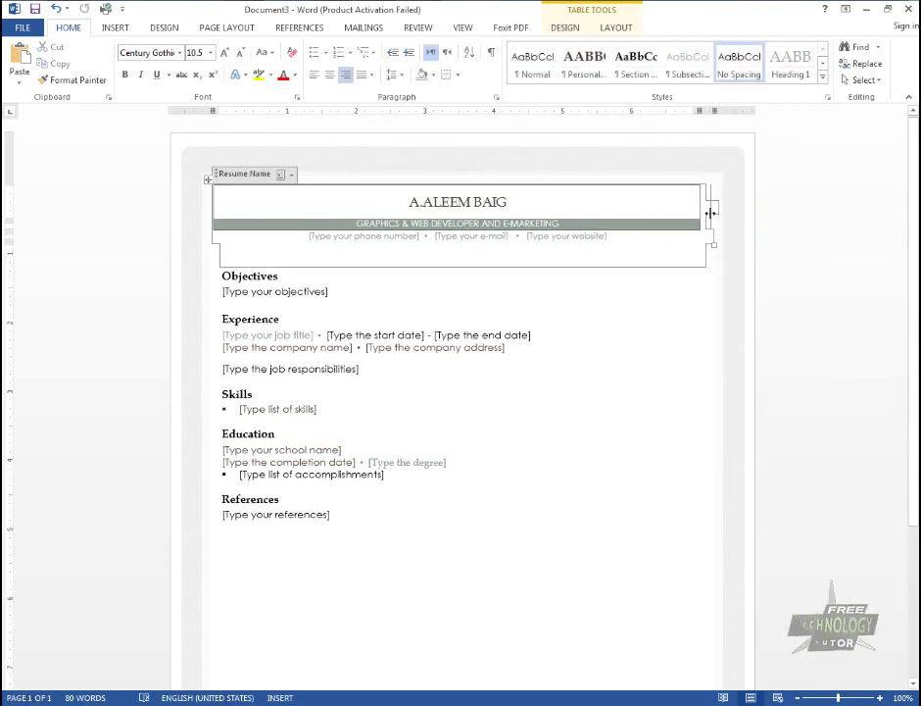
{"action": "key", "text": "ctrl+z"}
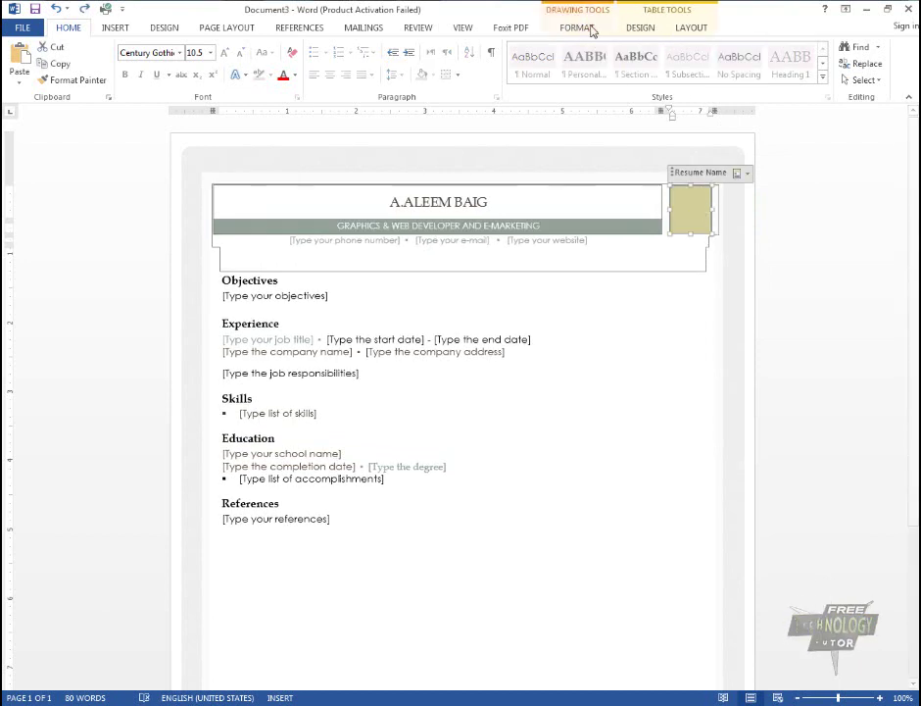
Step: Look through the Drawing and Table Tools tabs, then show the Resume Name layout choices
{"action": "left_click", "coordinate": [588, 29]}
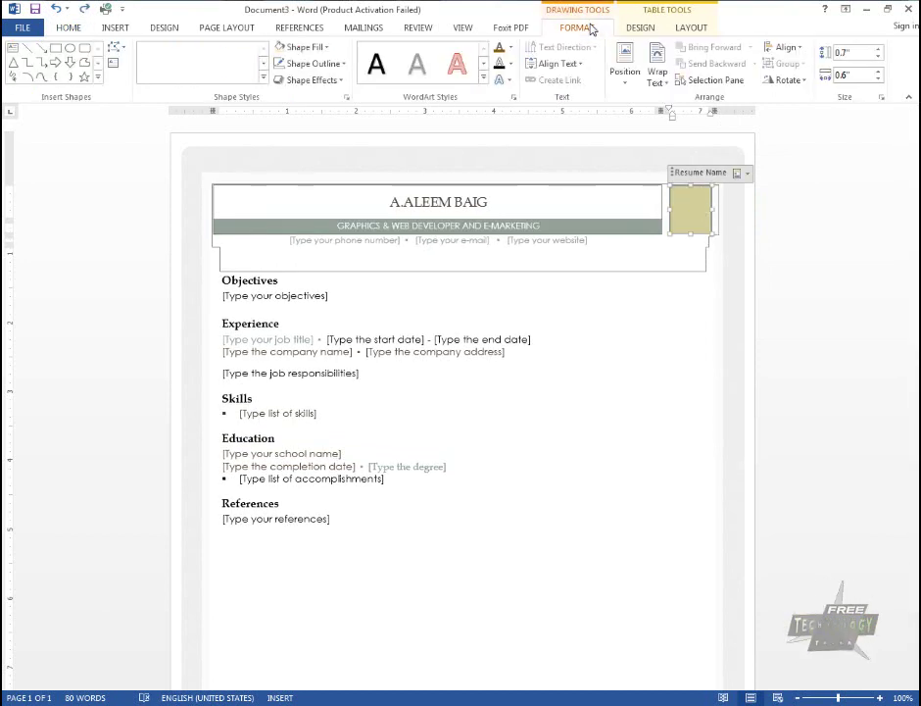
{"action": "left_click", "coordinate": [642, 29]}
{"action": "left_click", "coordinate": [696, 30]}
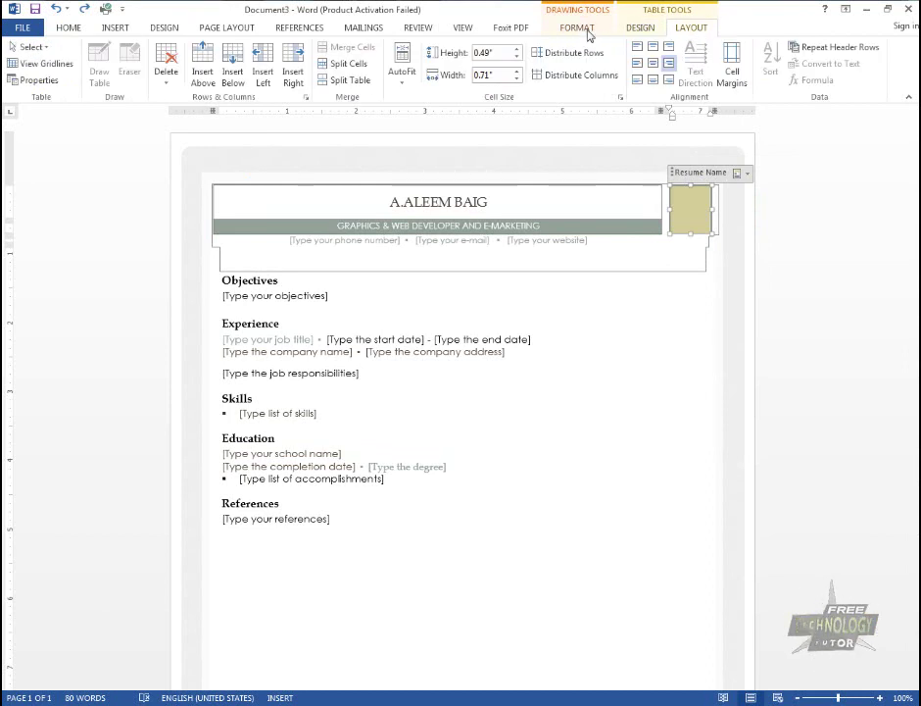
{"action": "left_click", "coordinate": [588, 30]}
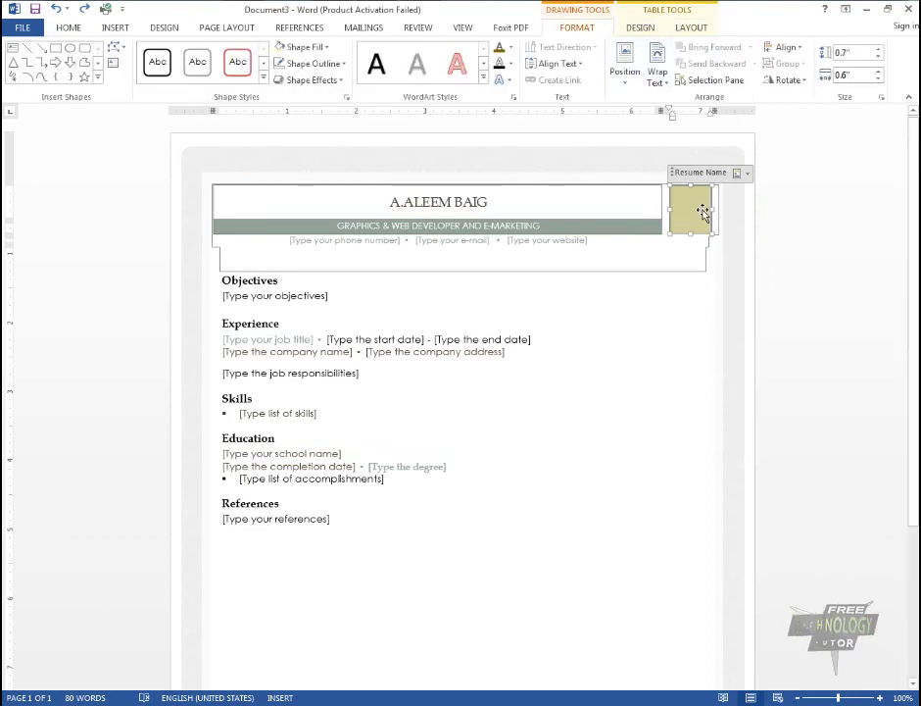
{"action": "left_click", "coordinate": [748, 173]}
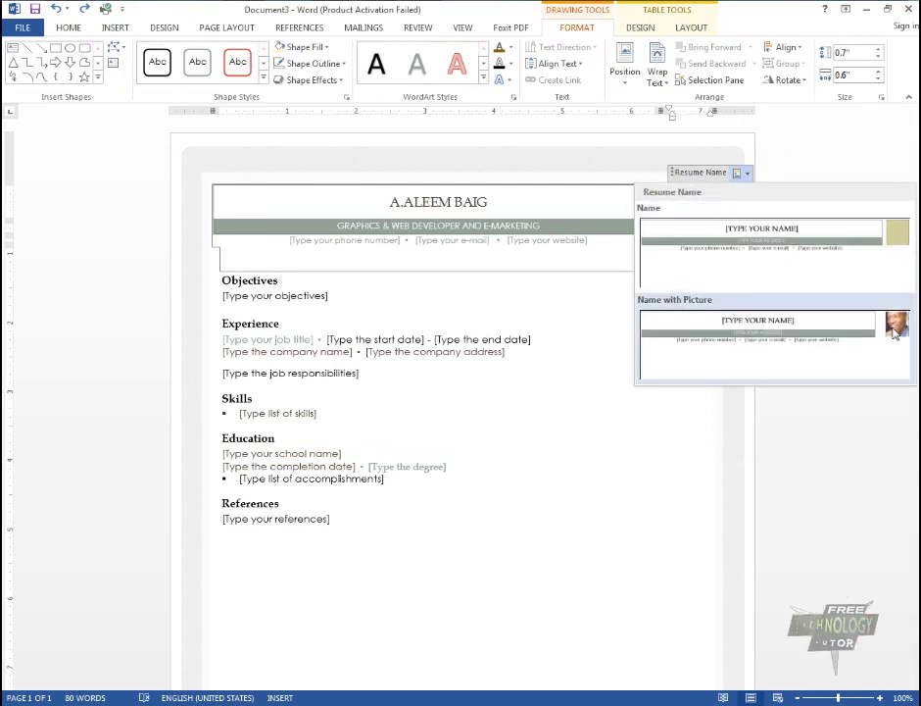
Step: Apply the Name with Picture layout to the header, trying Change Picture but cancelling
{"action": "left_click", "coordinate": [895, 333]}
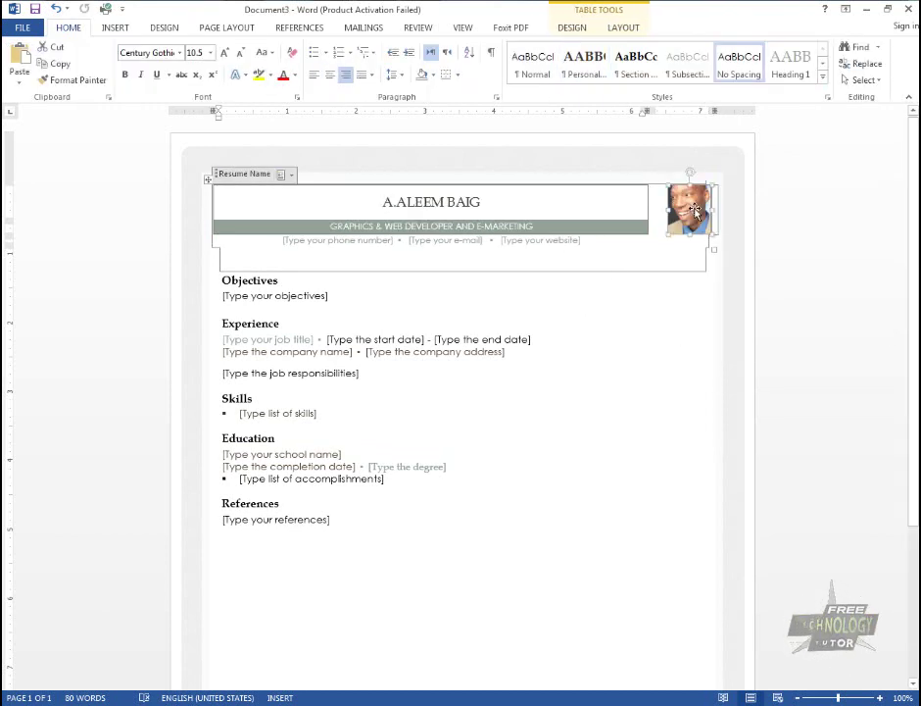
{"action": "right_click", "coordinate": [694, 211]}
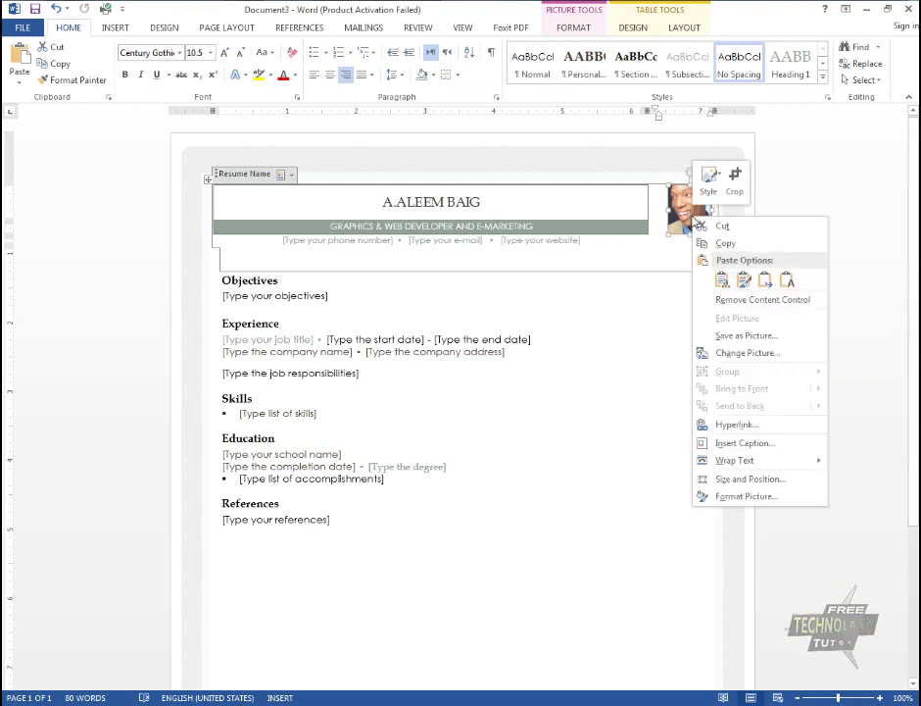
{"action": "left_click", "coordinate": [773, 353]}
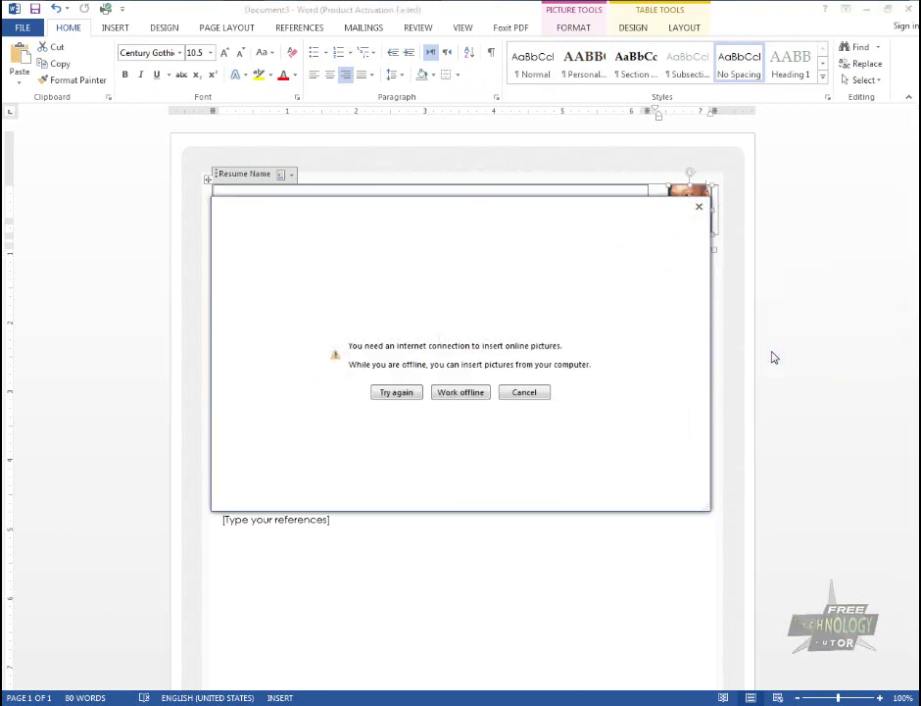
{"action": "left_click", "coordinate": [453, 394]}
{"action": "left_click", "coordinate": [435, 349]}
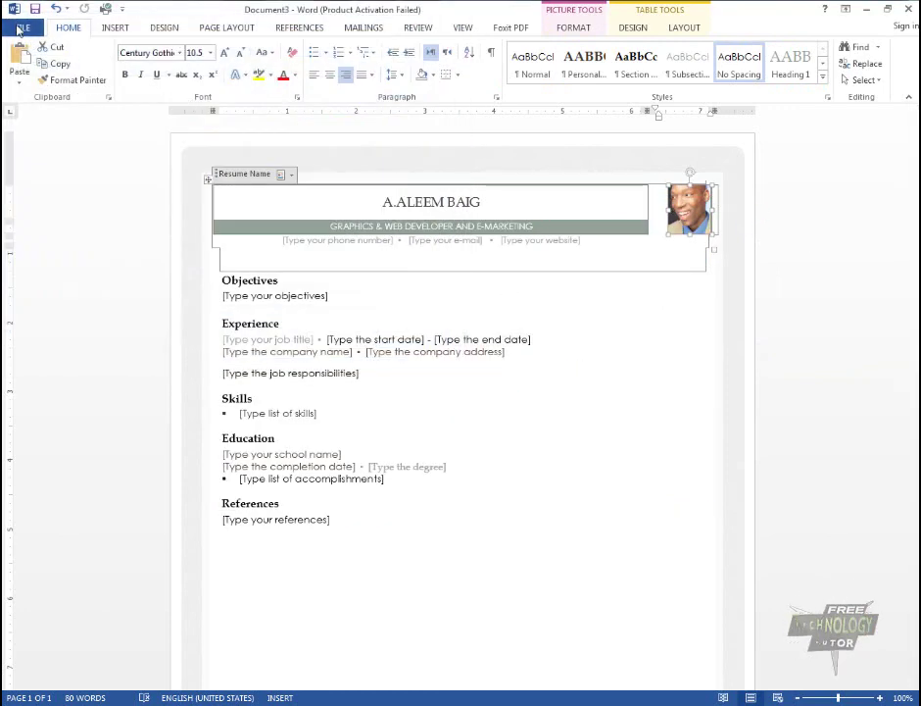
Step: Create a new document from the Essential report template via File > New
{"action": "left_click", "coordinate": [18, 26]}
{"action": "left_click", "coordinate": [56, 90]}
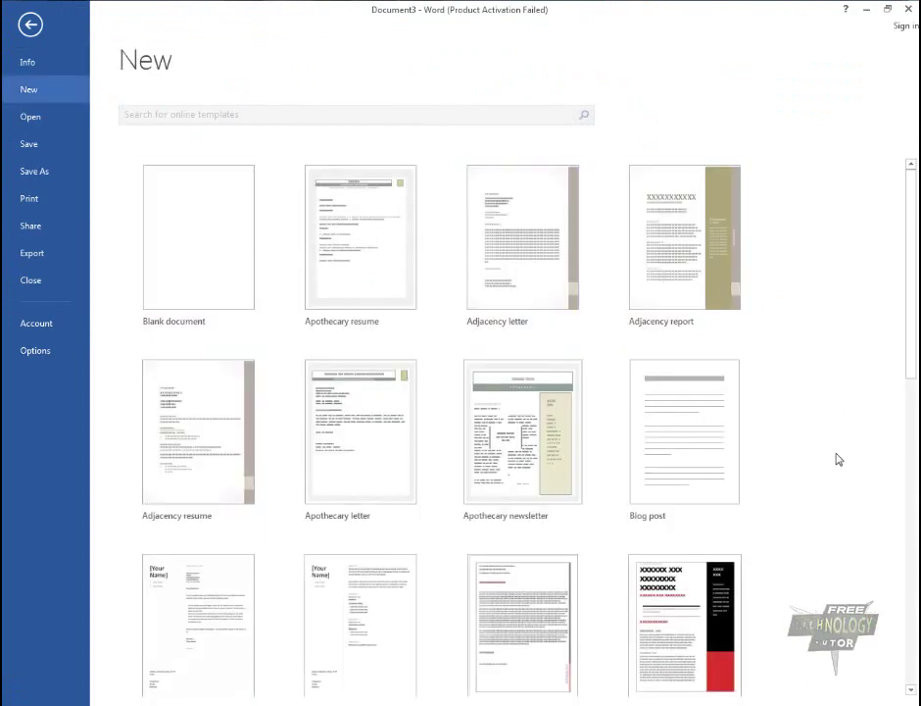
{"action": "scroll", "coordinate": [838, 459], "scroll_direction": "down", "scroll_amount": 3}
{"action": "double_click", "coordinate": [703, 510]}
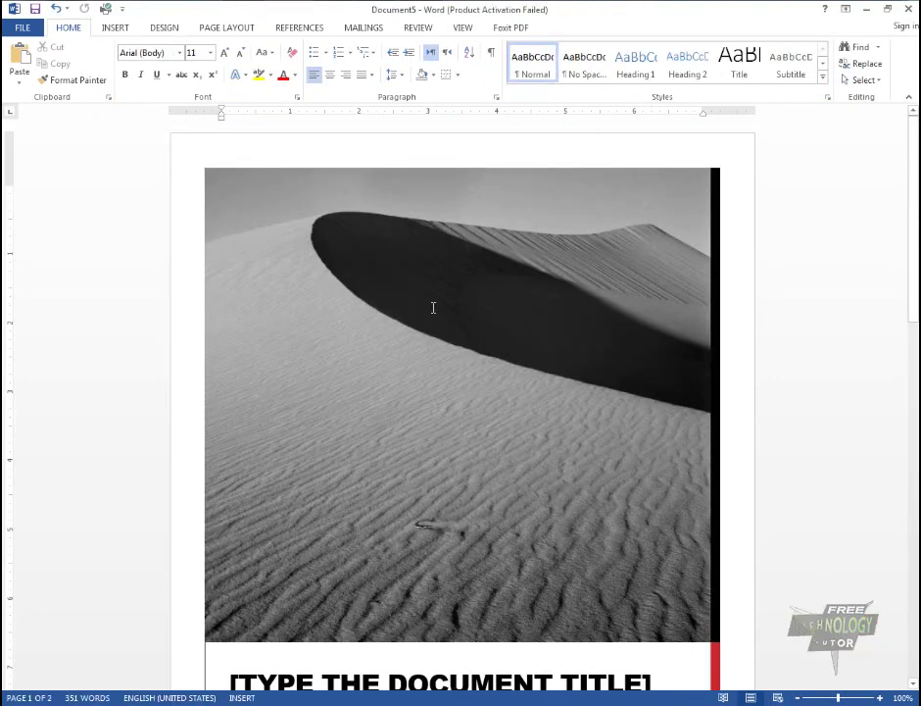
{"action": "scroll", "coordinate": [615, 329], "scroll_direction": "down", "scroll_amount": 3}
{"action": "scroll", "coordinate": [622, 338], "scroll_direction": "down", "scroll_amount": 2}
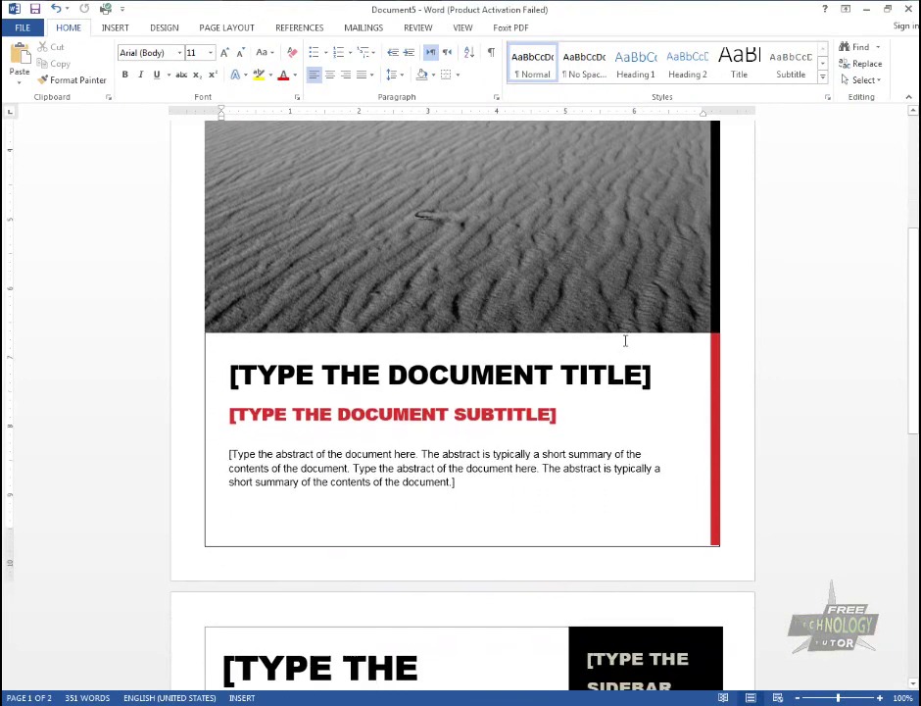
{"action": "scroll", "coordinate": [625, 339], "scroll_direction": "down", "scroll_amount": 5, "text": "ctrl"}
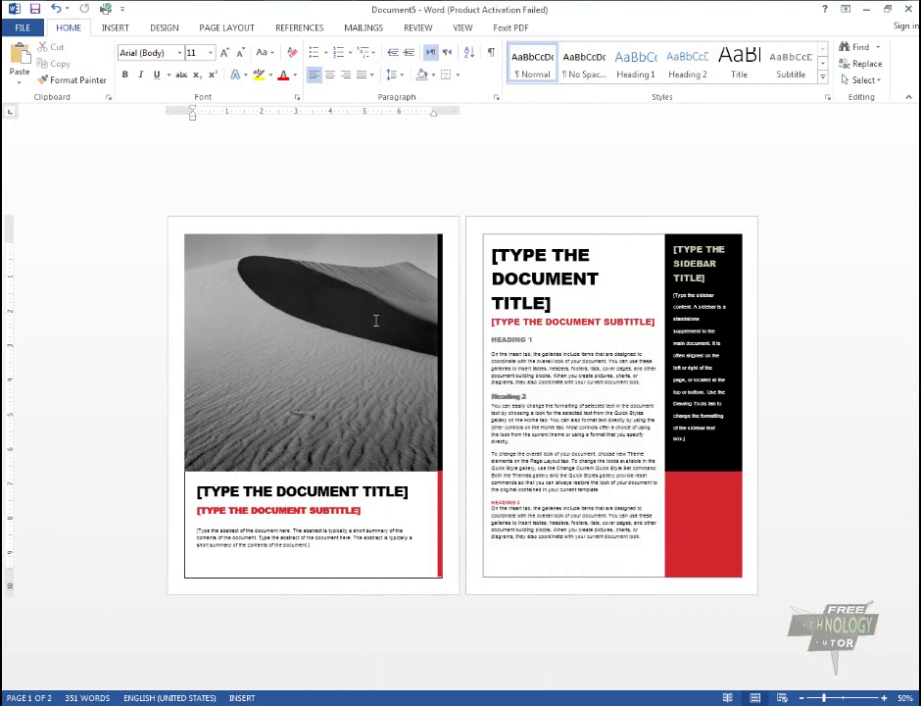
{"action": "left_click", "coordinate": [376, 320]}
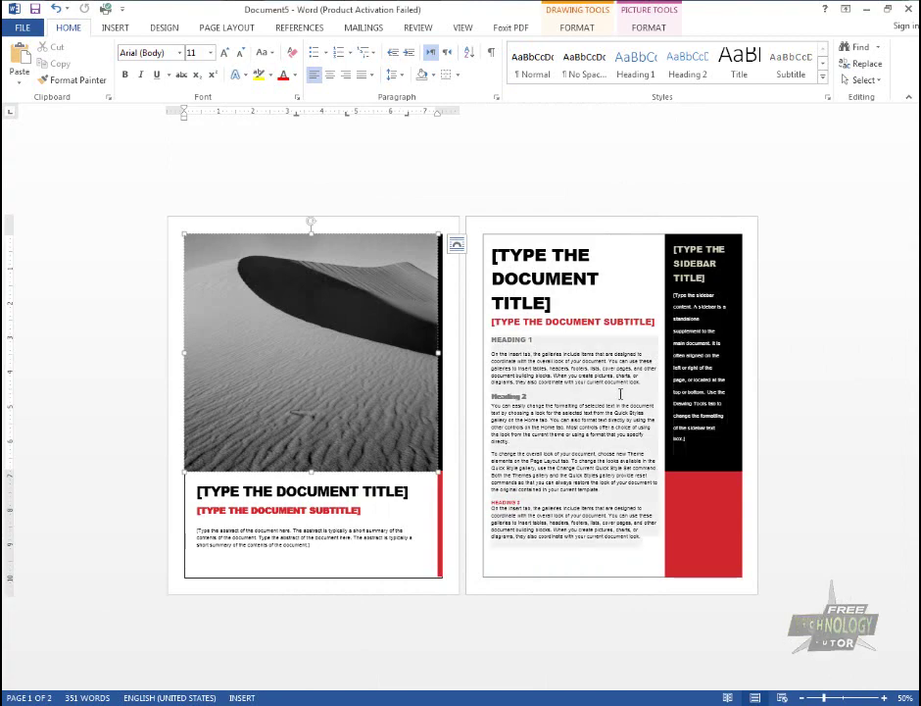
{"action": "scroll", "coordinate": [677, 448], "scroll_direction": "up", "scroll_amount": 3, "text": "ctrl"}
{"action": "scroll", "coordinate": [676, 448], "scroll_direction": "down", "scroll_amount": 1, "text": "ctrl"}
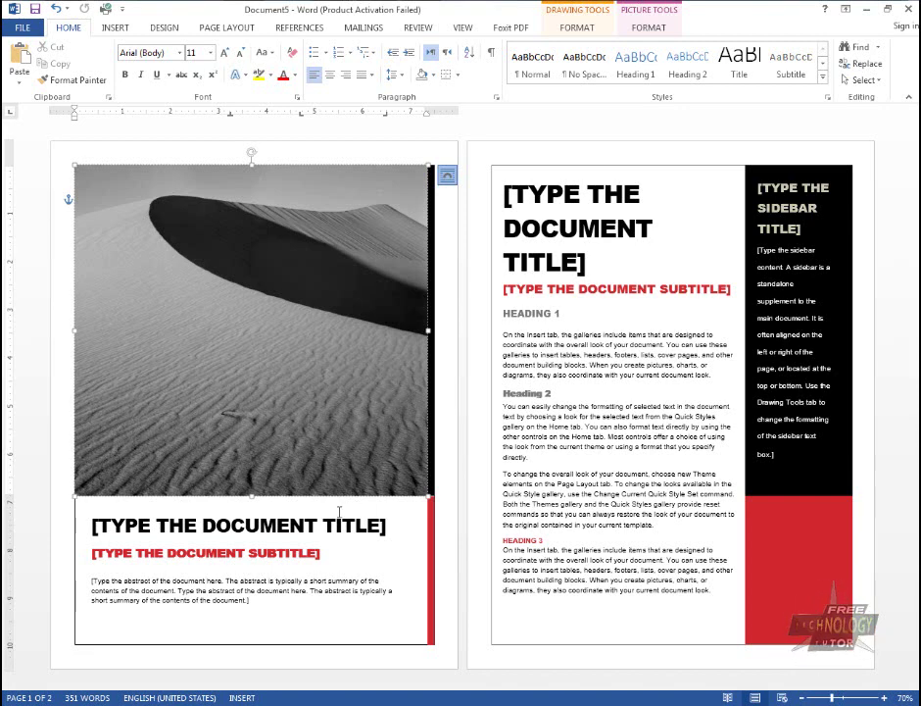
{"action": "left_click", "coordinate": [294, 591]}
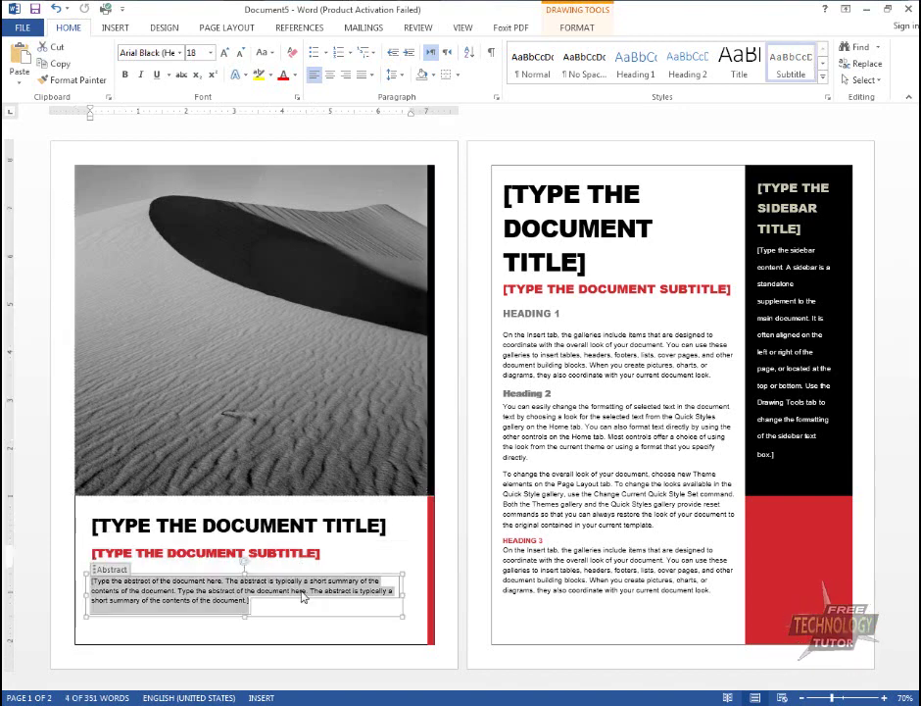
{"action": "left_click", "coordinate": [595, 222]}
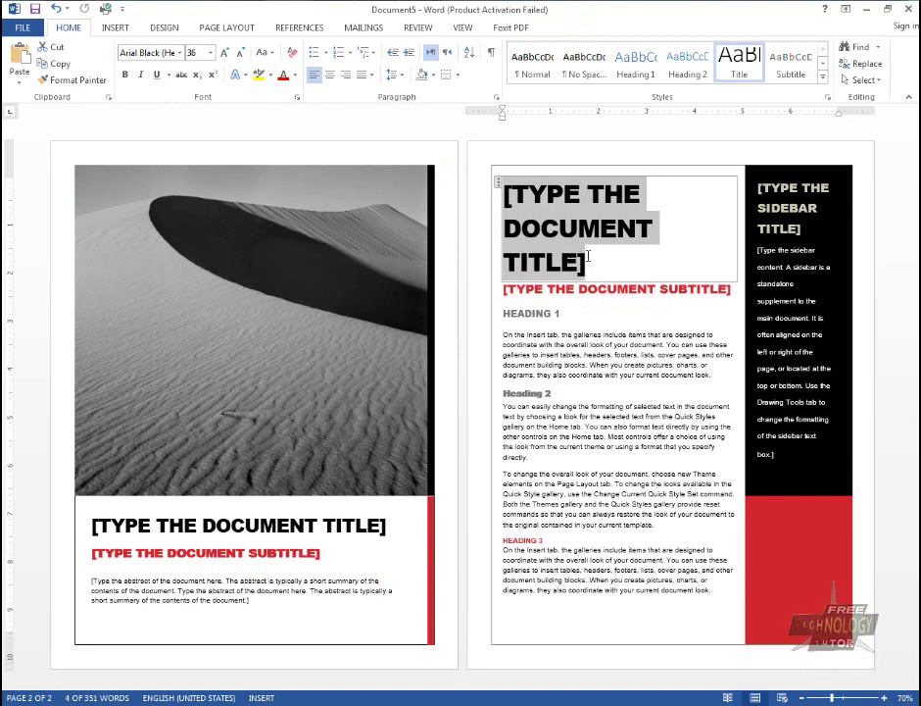
{"action": "left_click", "coordinate": [528, 329]}
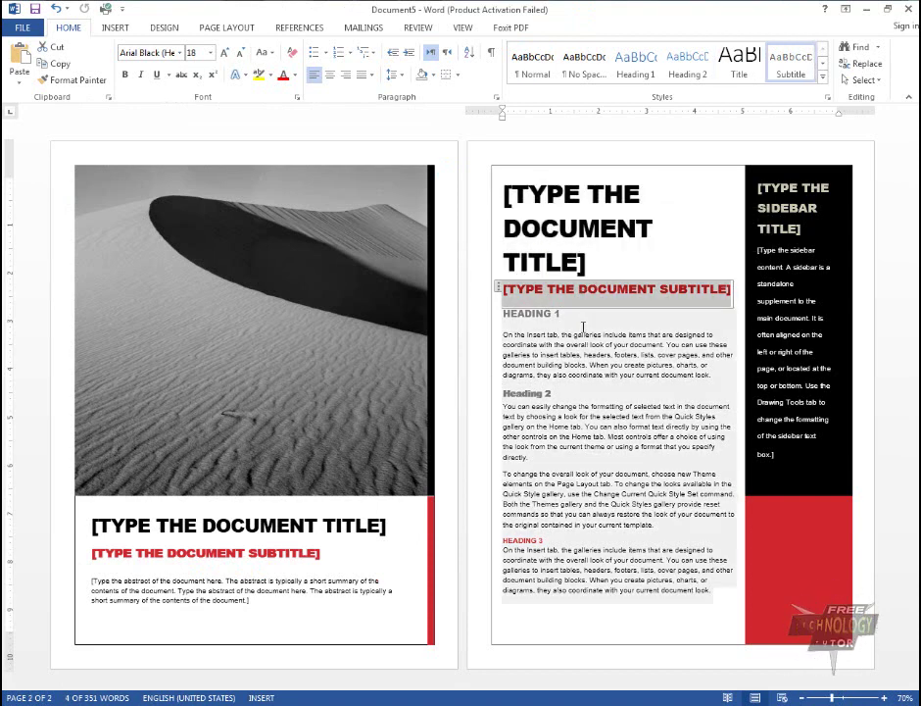
{"action": "left_click", "coordinate": [790, 360]}
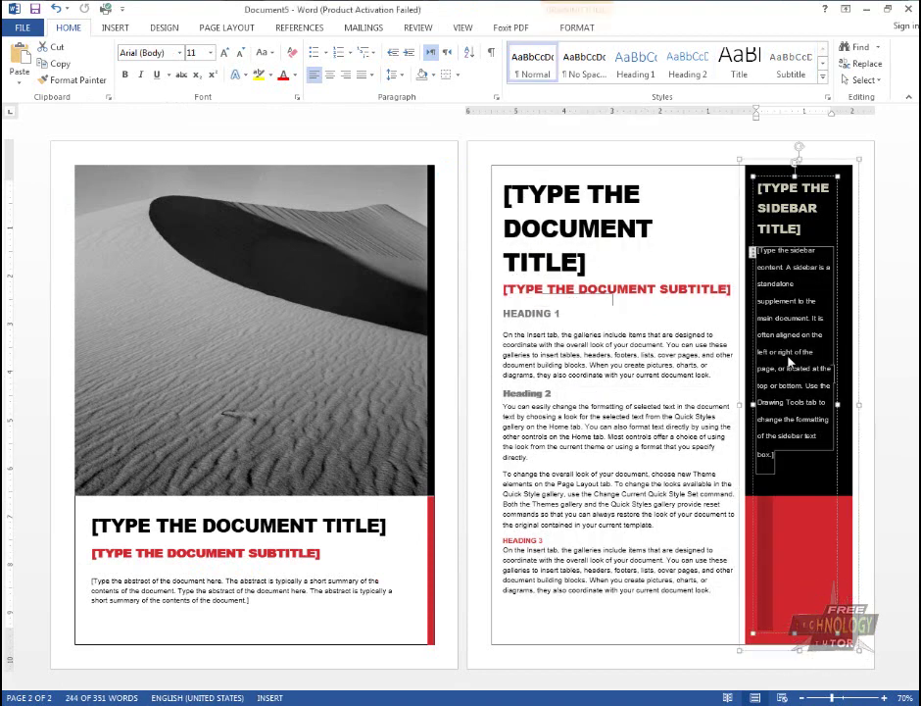